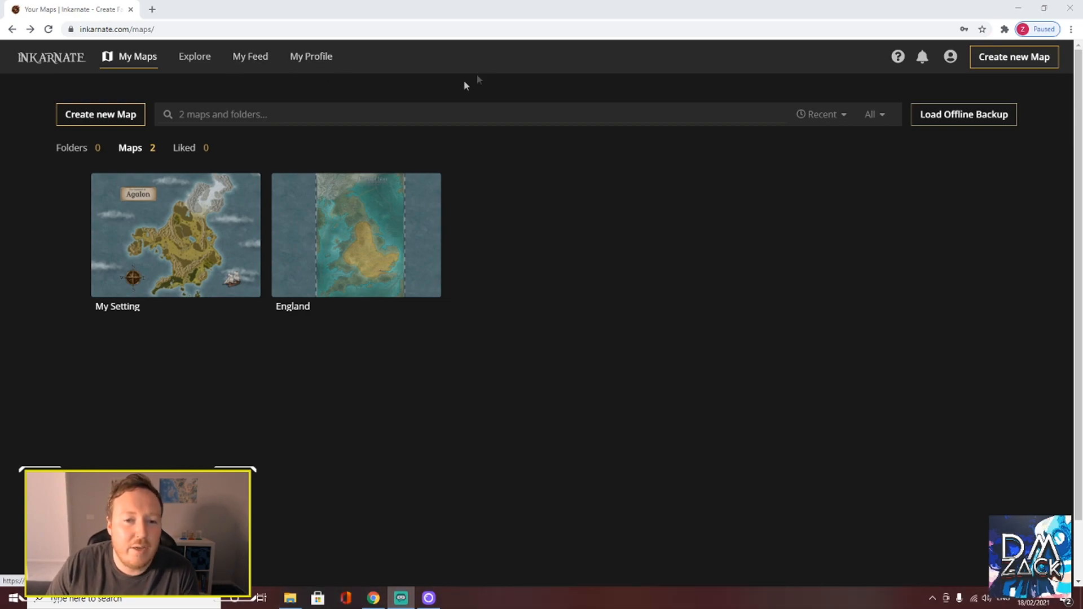
Start a new map and browse the sample images of the Watercolor Cities style.
left_click(102, 115)
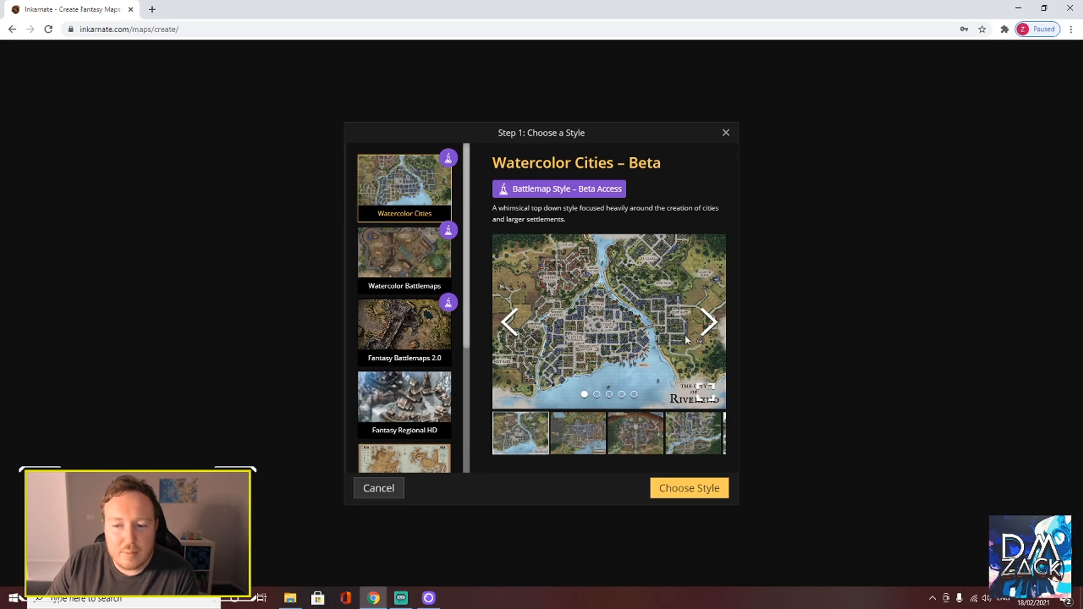
left_click(708, 323)
left_click(708, 322)
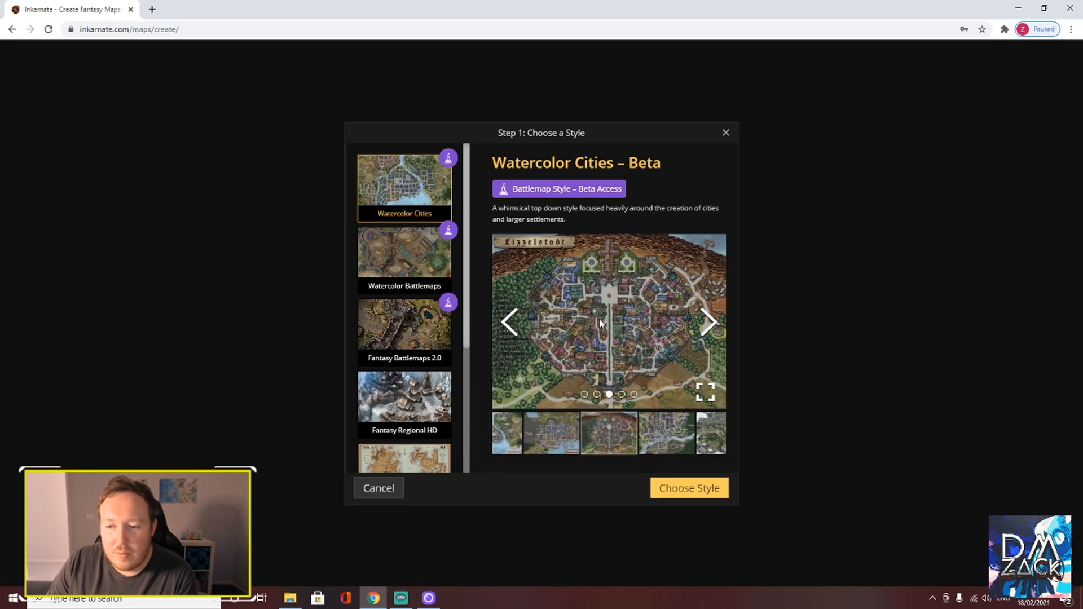
left_click(709, 323)
Examine the Watercolor Battlemaps, Fantasy Battlemaps 2.0, Parchment World and Fantasy World styles and their sample images.
left_click(420, 261)
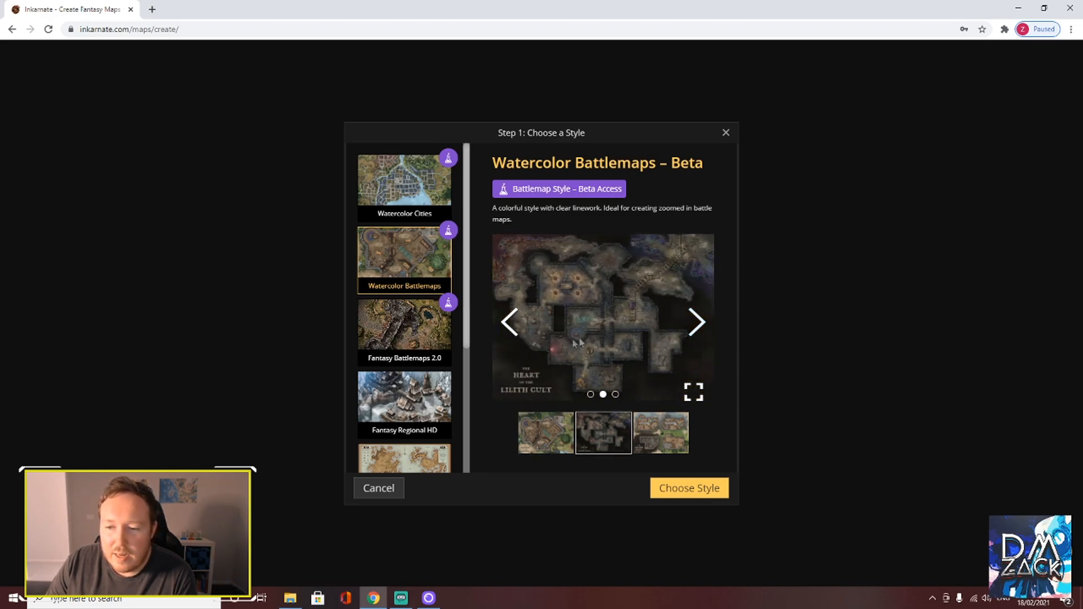
left_click(698, 322)
left_click(697, 322)
left_click(396, 330)
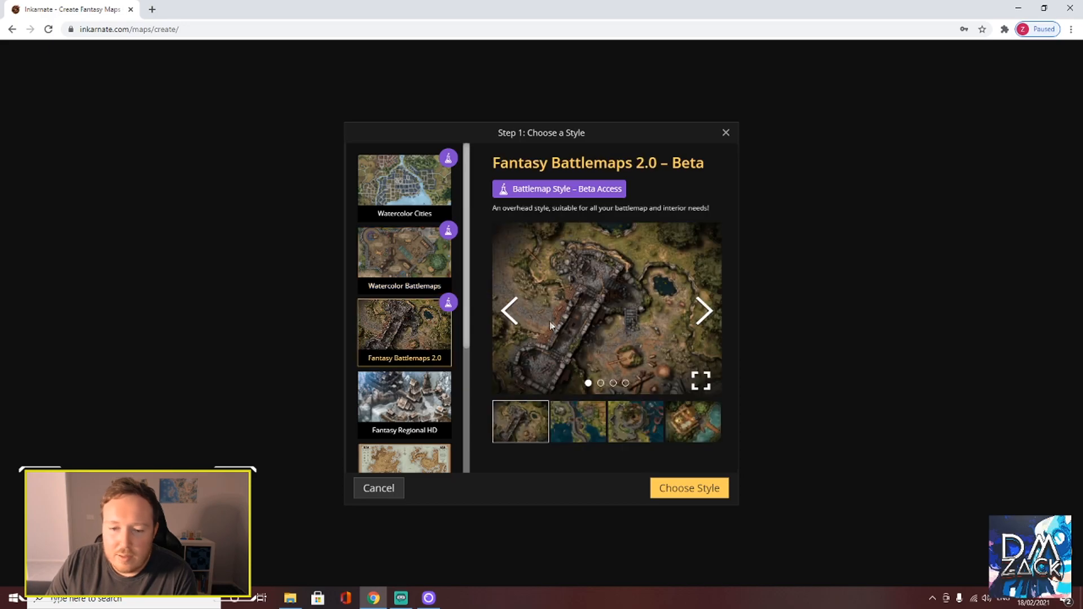
left_click(703, 311)
left_click(704, 311)
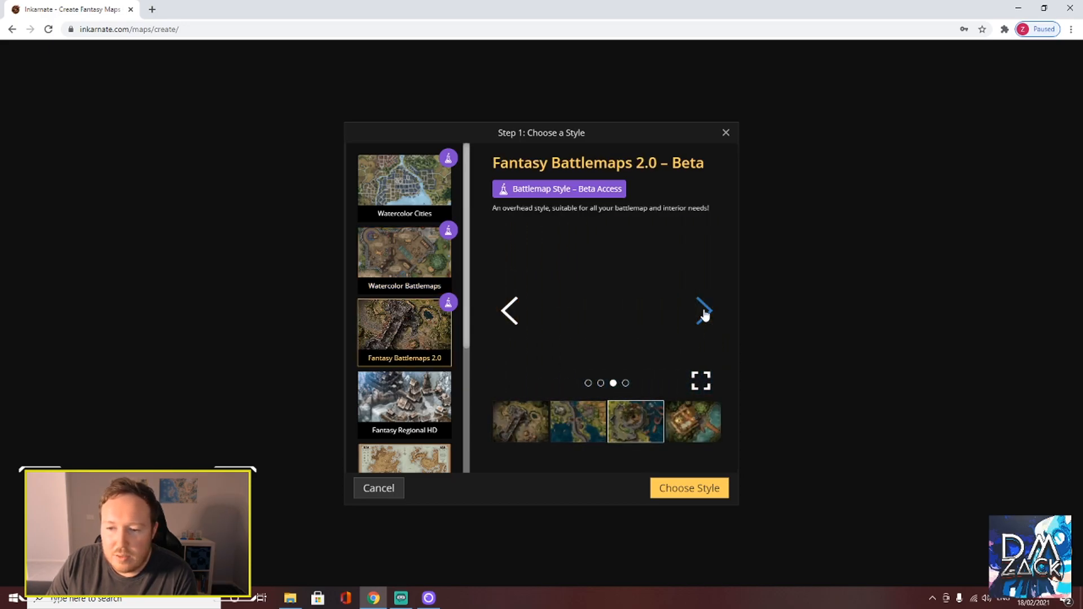
left_click(423, 257)
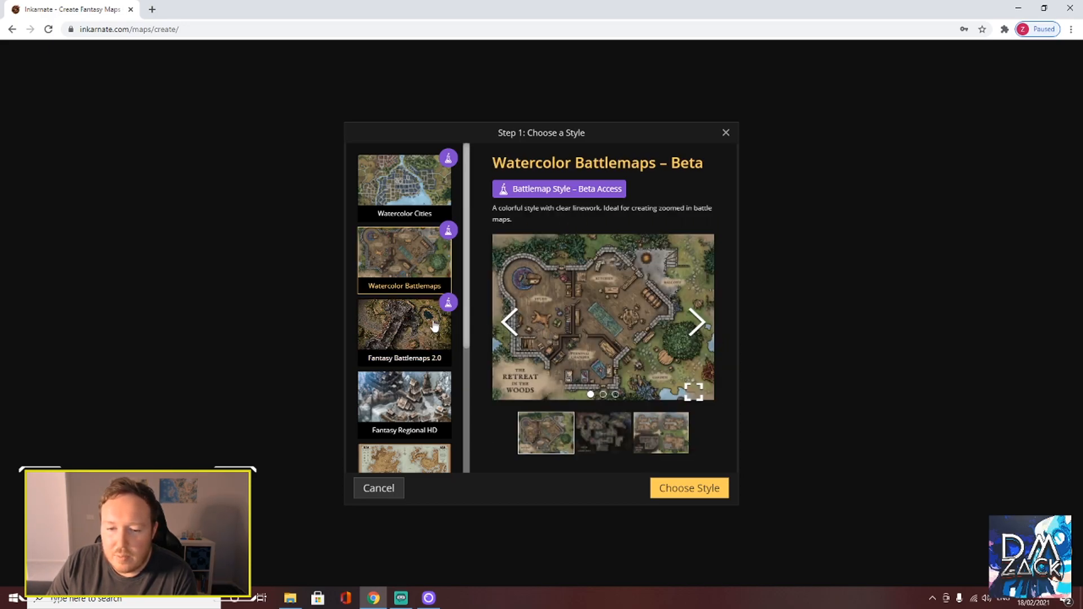
scroll(434, 326, "down", 3)
left_click(407, 272)
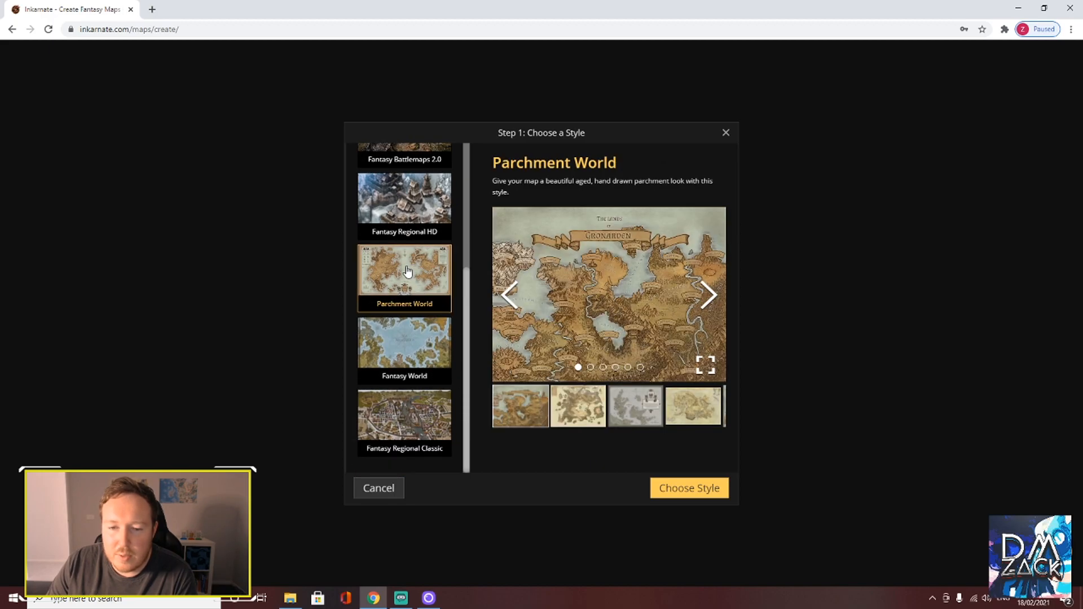
left_click(715, 295)
right_click(723, 295)
left_click(391, 342)
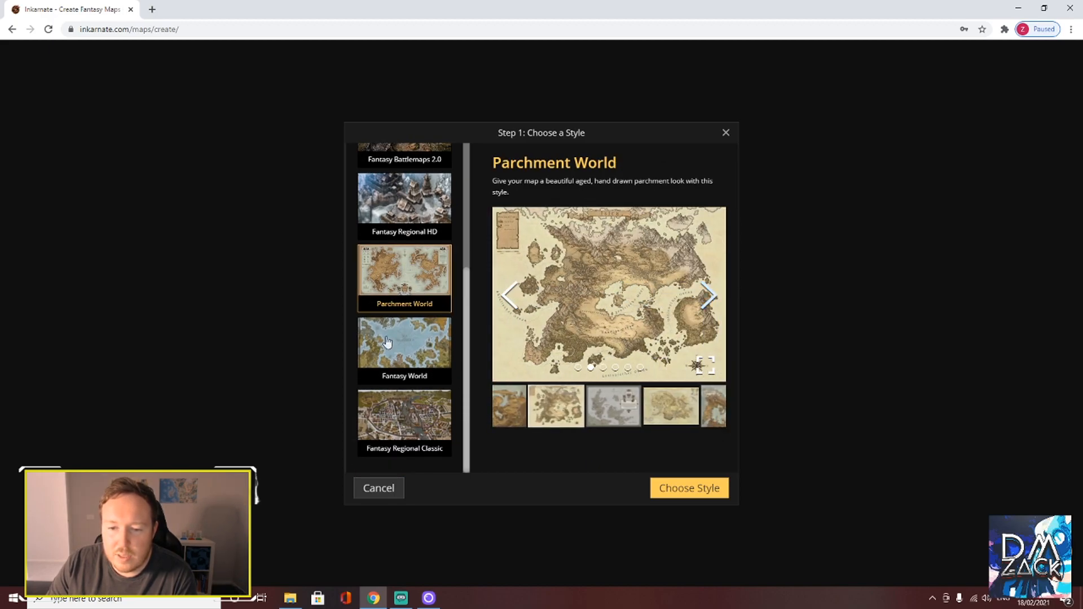
scroll(442, 316, "up", 3)
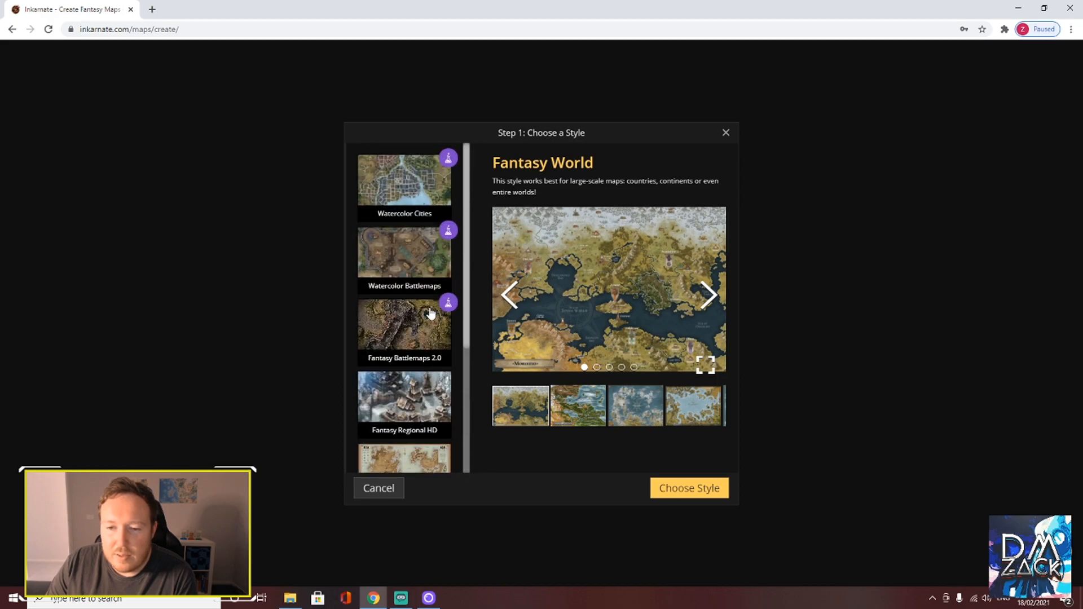
Choose the Watercolor Cities style and create a landscape map of 40 x 30 tiles at High (2k) editing resolution.
left_click(408, 182)
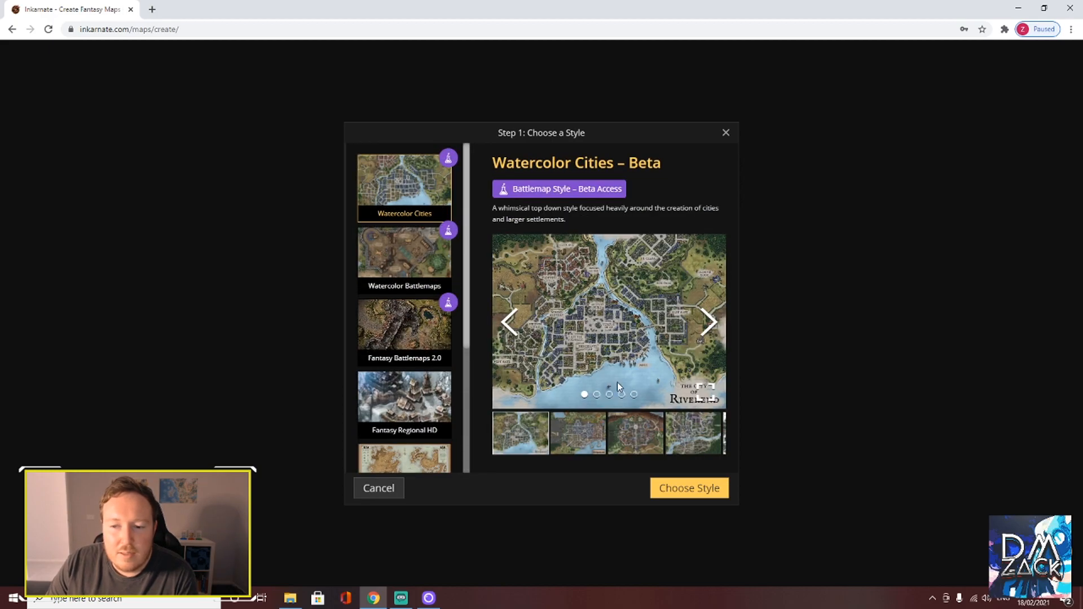
left_click(695, 494)
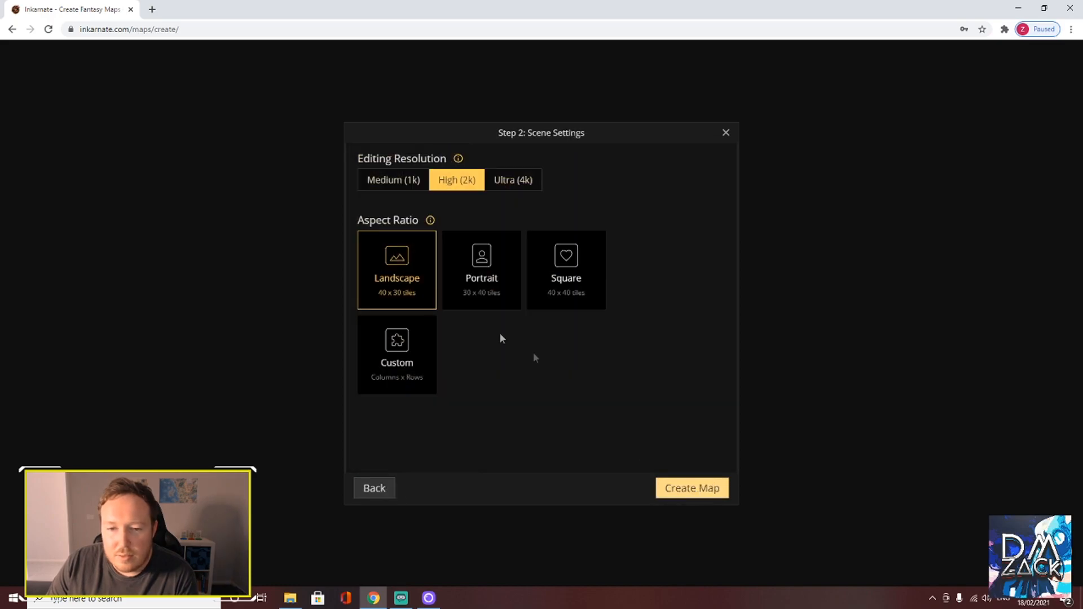
left_click(403, 179)
left_click(452, 179)
left_click(511, 179)
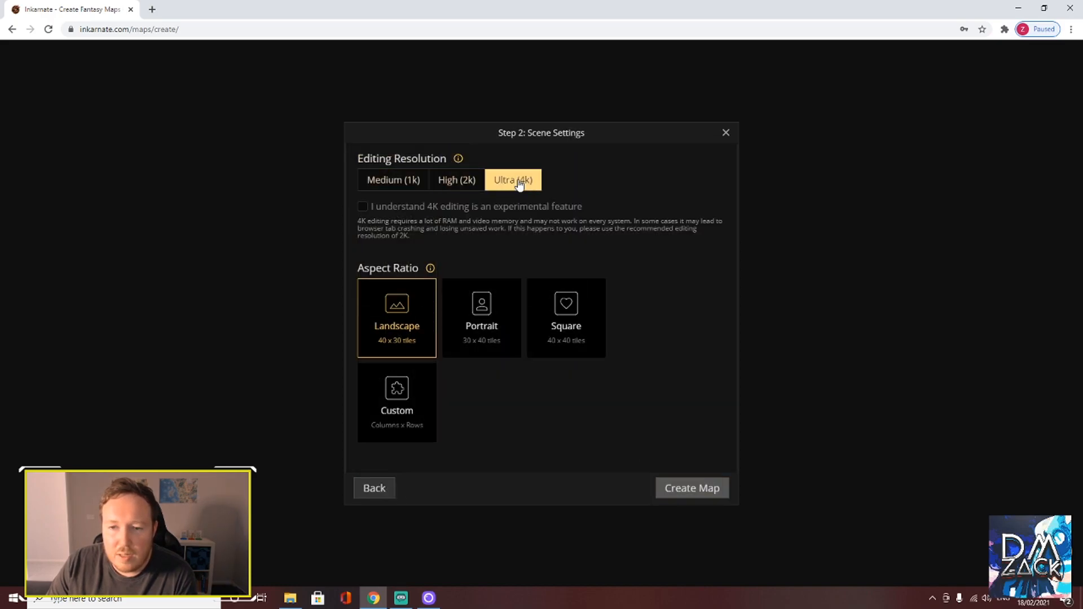
left_click(460, 180)
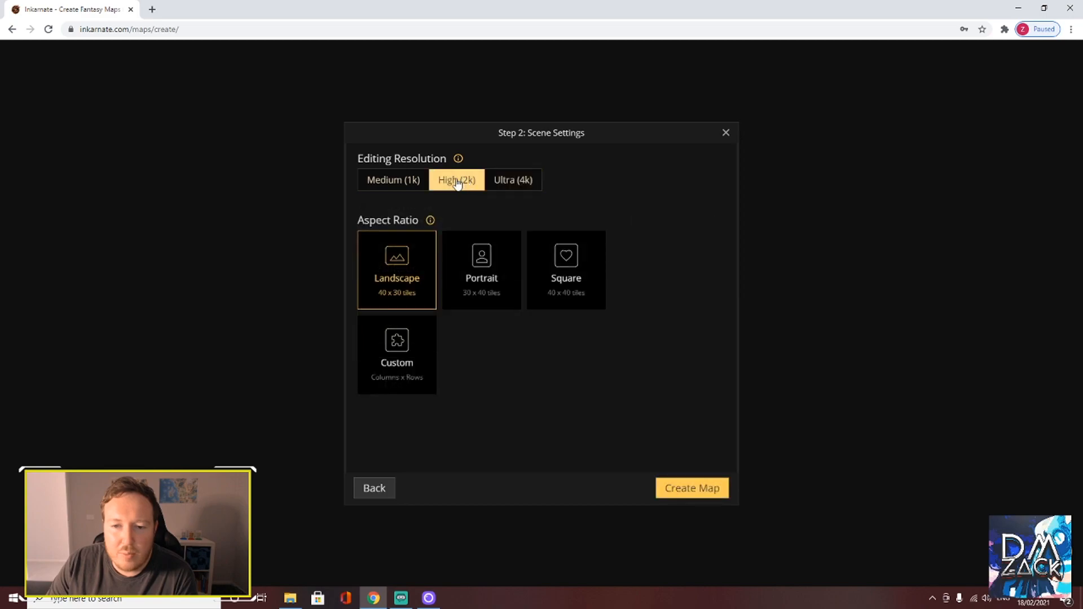
left_click(697, 493)
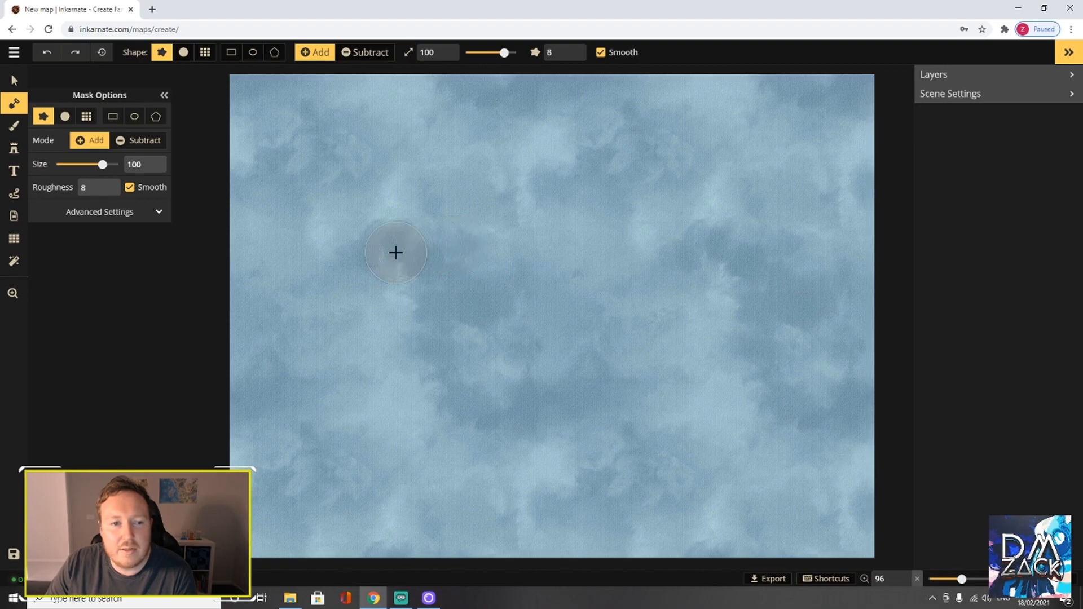
Activate the Stamp tool and review its options, including the advanced filter settings.
left_click(14, 149)
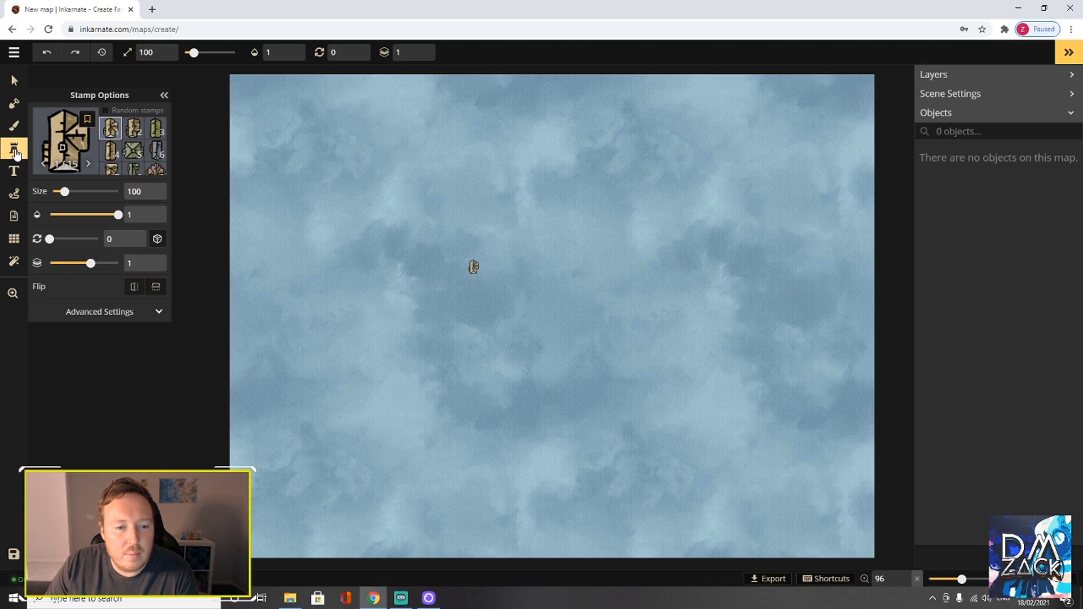
right_click(14, 148)
left_click(15, 149)
left_click(14, 149)
left_click(159, 314)
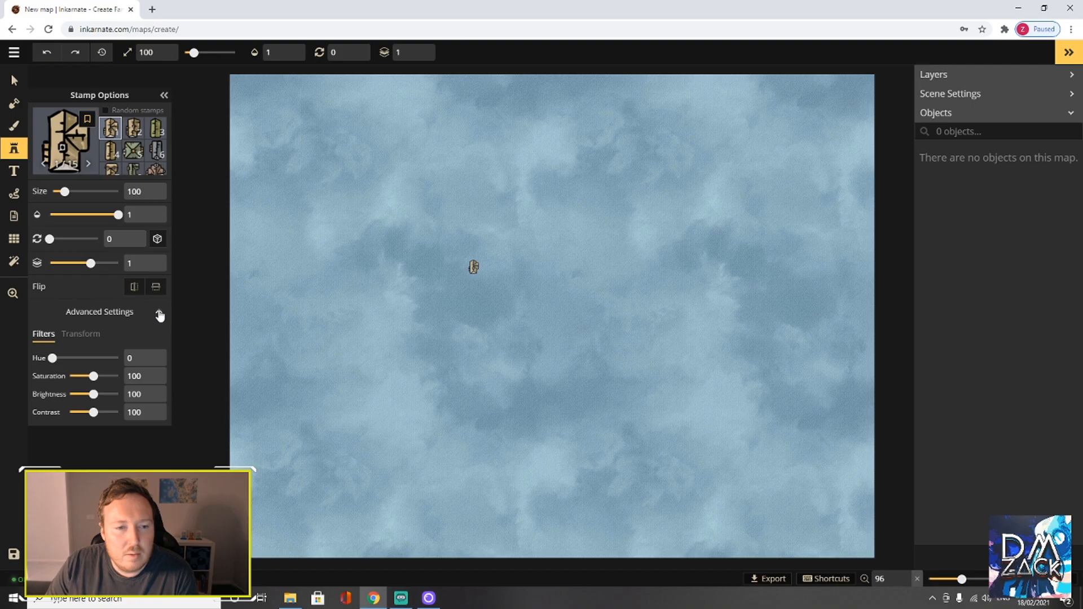
left_click(159, 313)
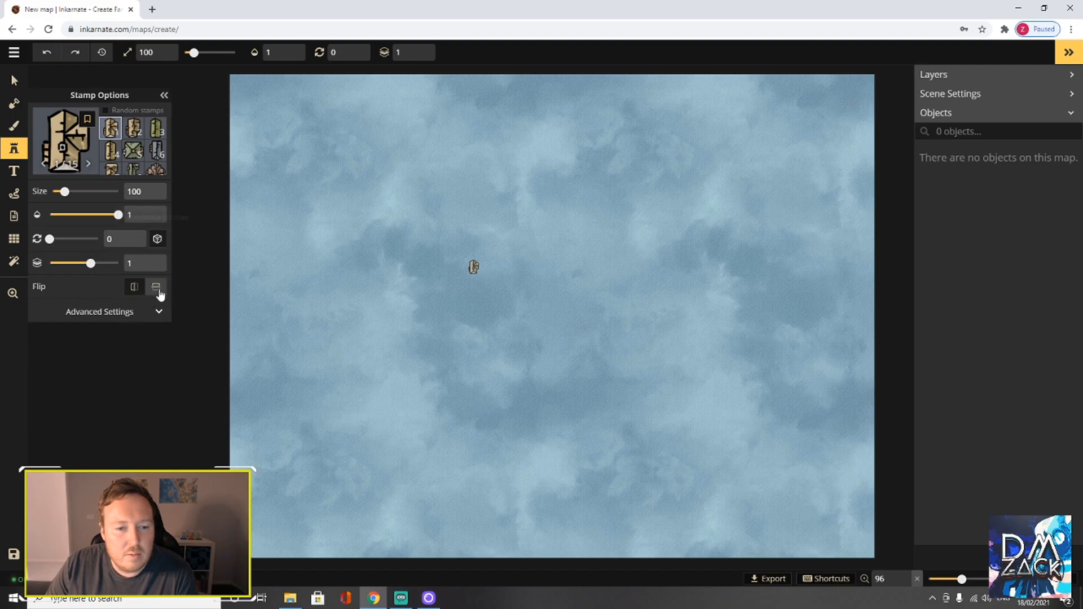
left_click(164, 96)
left_click(22, 156)
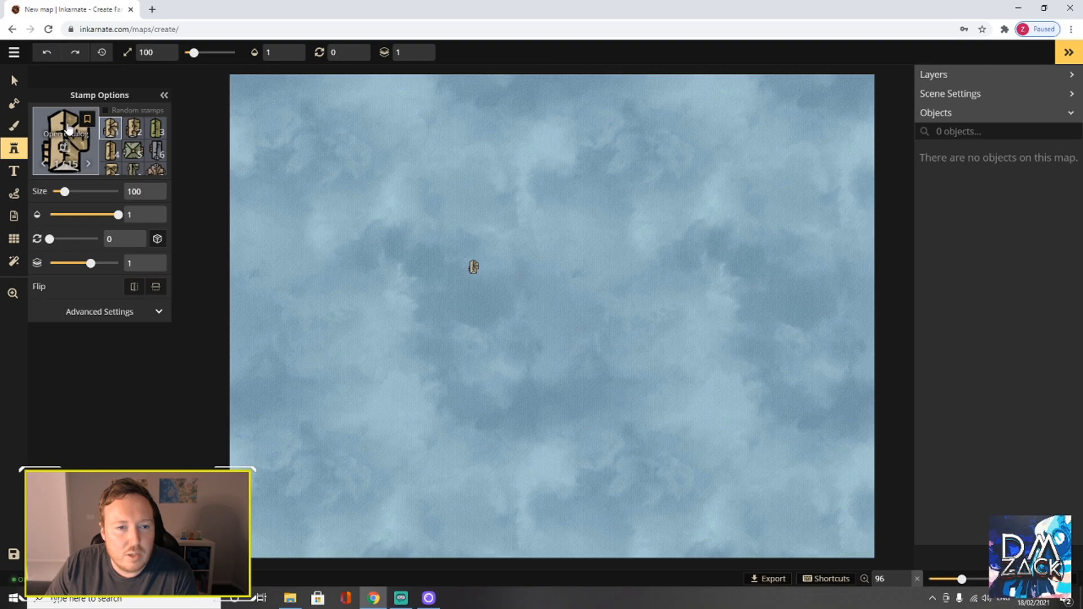
Look over the Stamp Catalog for the Watercolor Cities style, then return to the map.
left_click(65, 145)
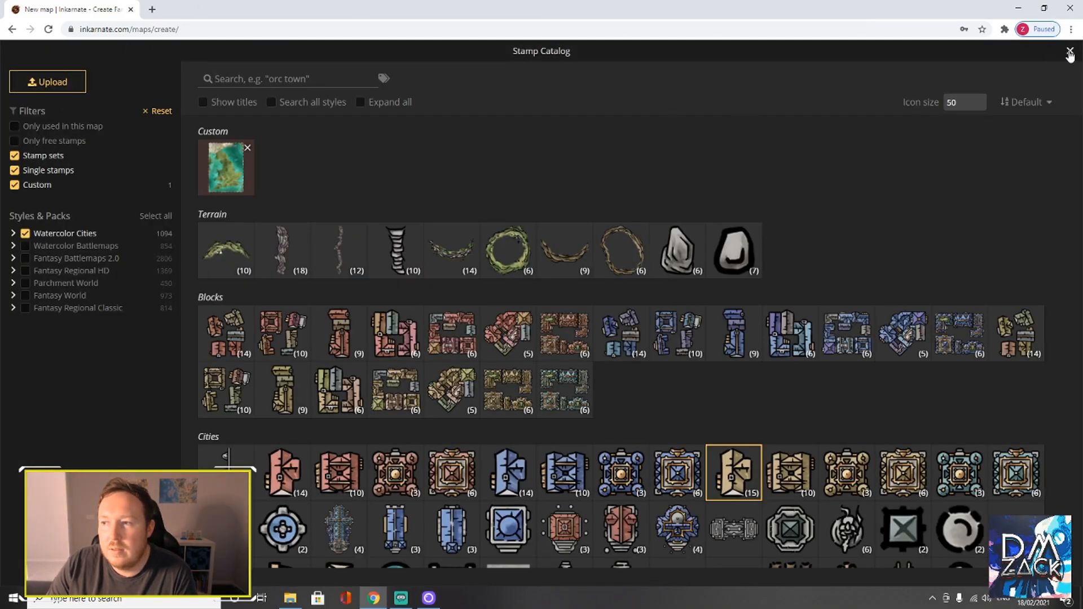
left_click(1070, 51)
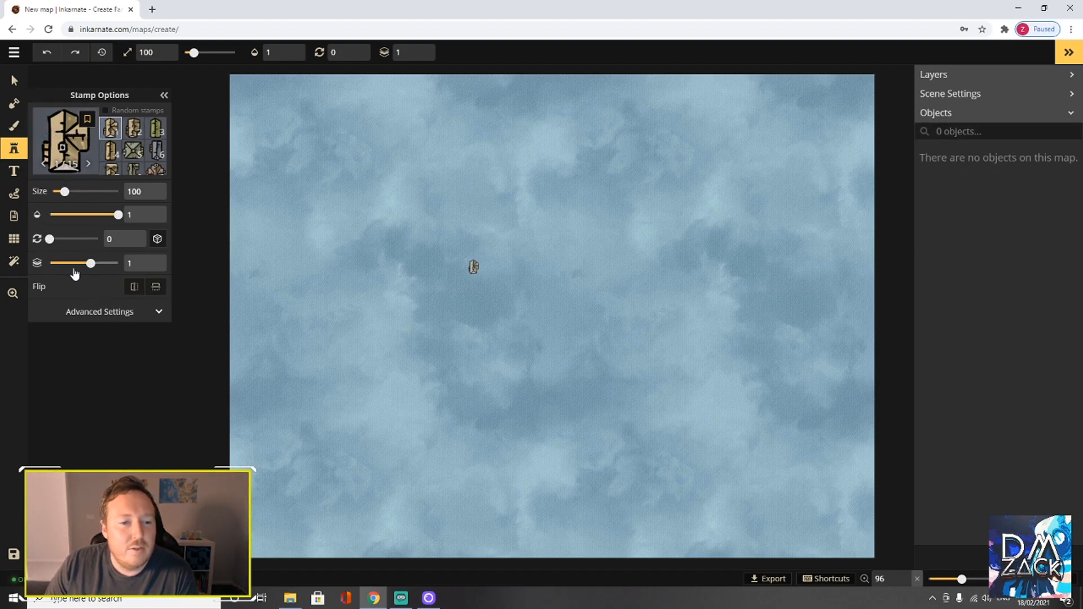
scroll(440, 264, "up", 3)
scroll(440, 264, "down", 2)
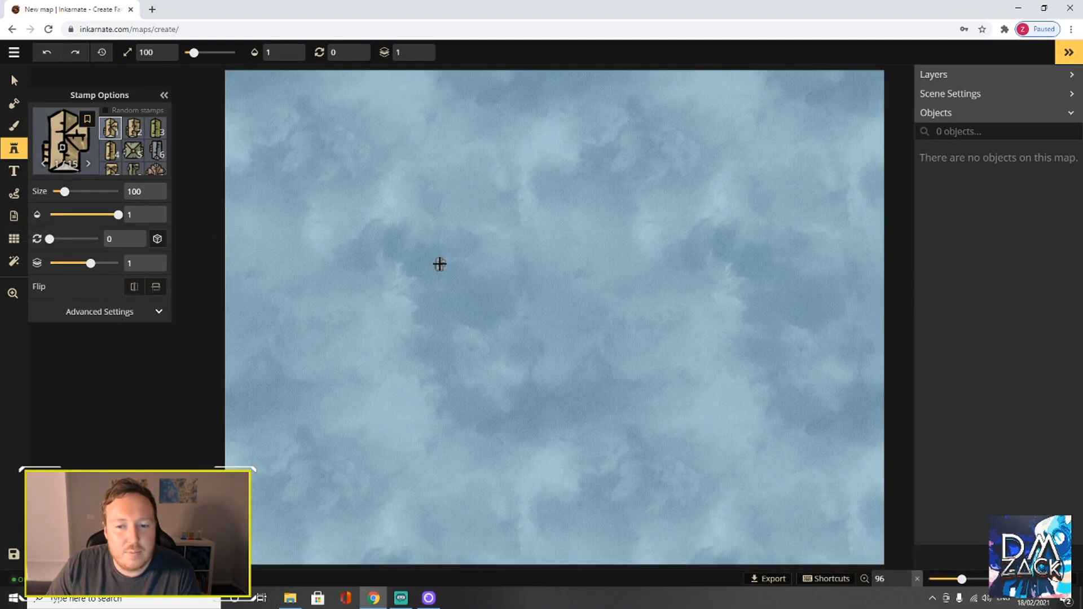
Enable random stamps and select the L-shaped building, number 11 of the 15 stamps in the current set.
left_click(106, 111)
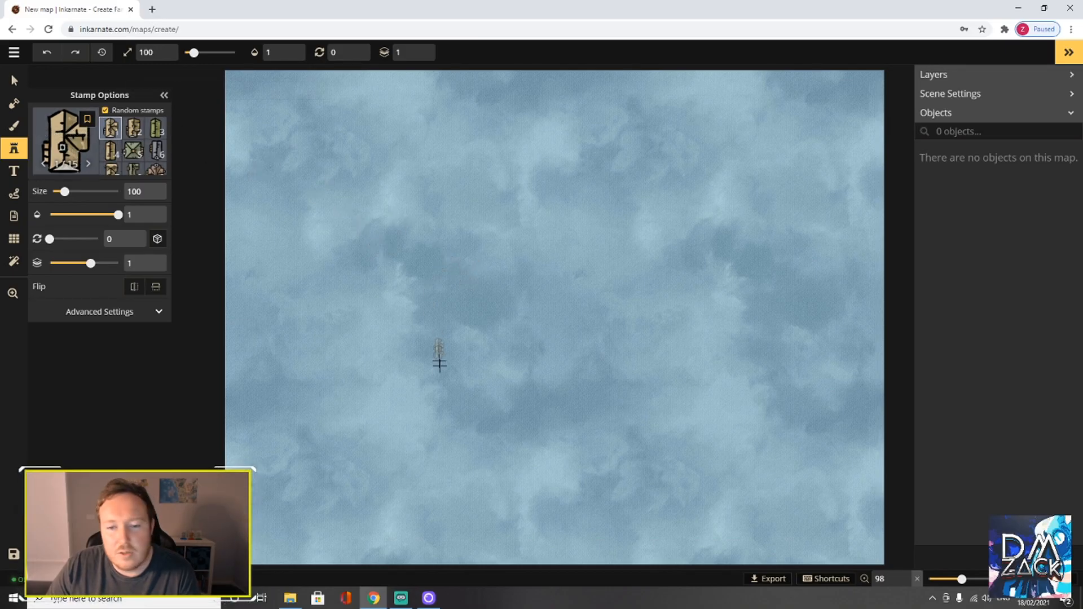
scroll(133, 145, "down", 3)
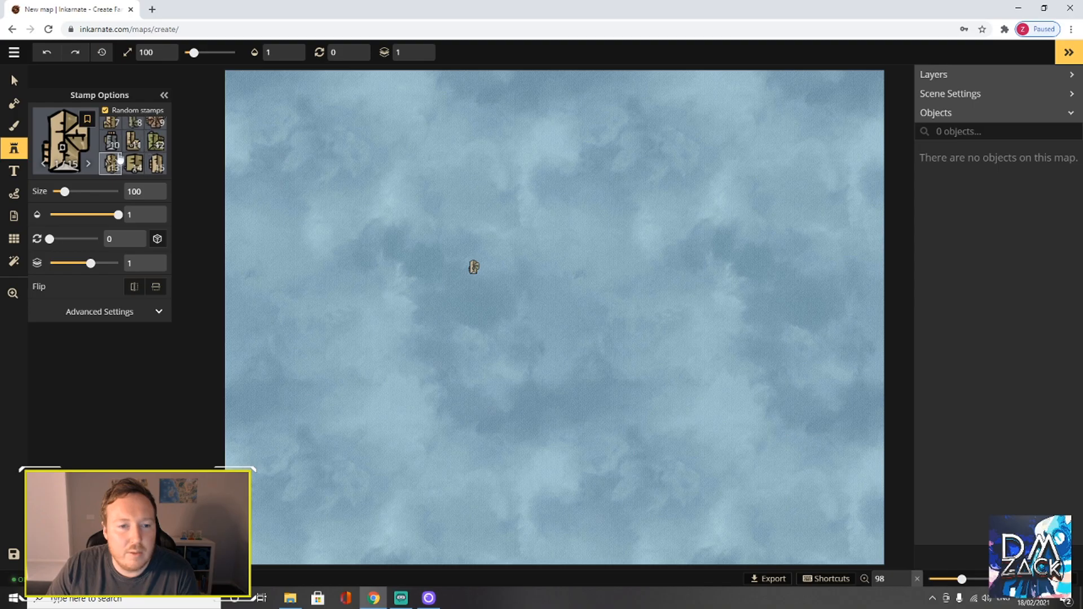
left_click(131, 145)
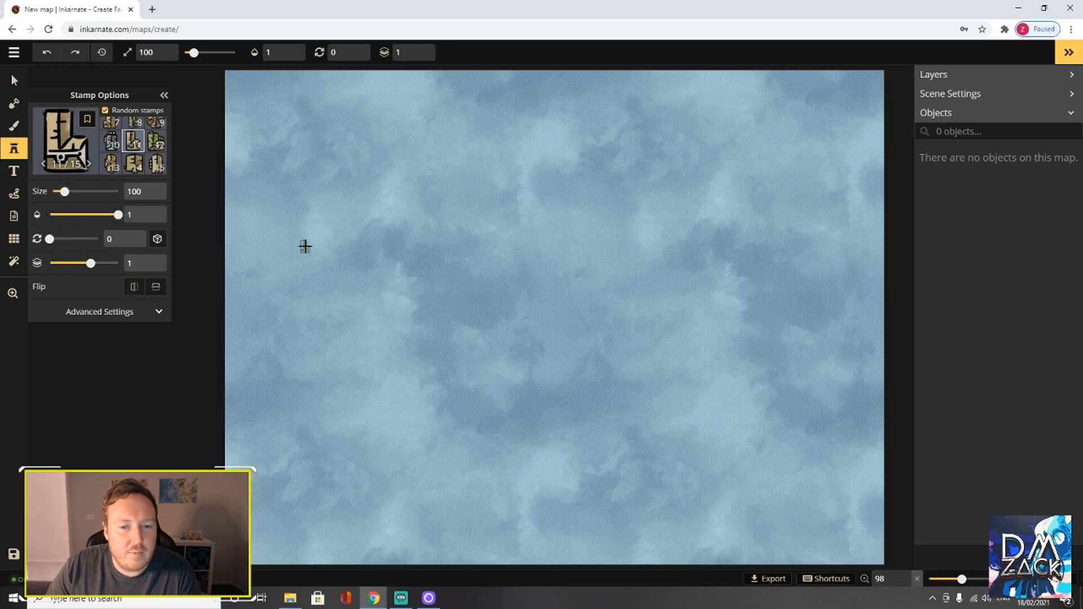
left_click_drag(50, 238, 49, 239)
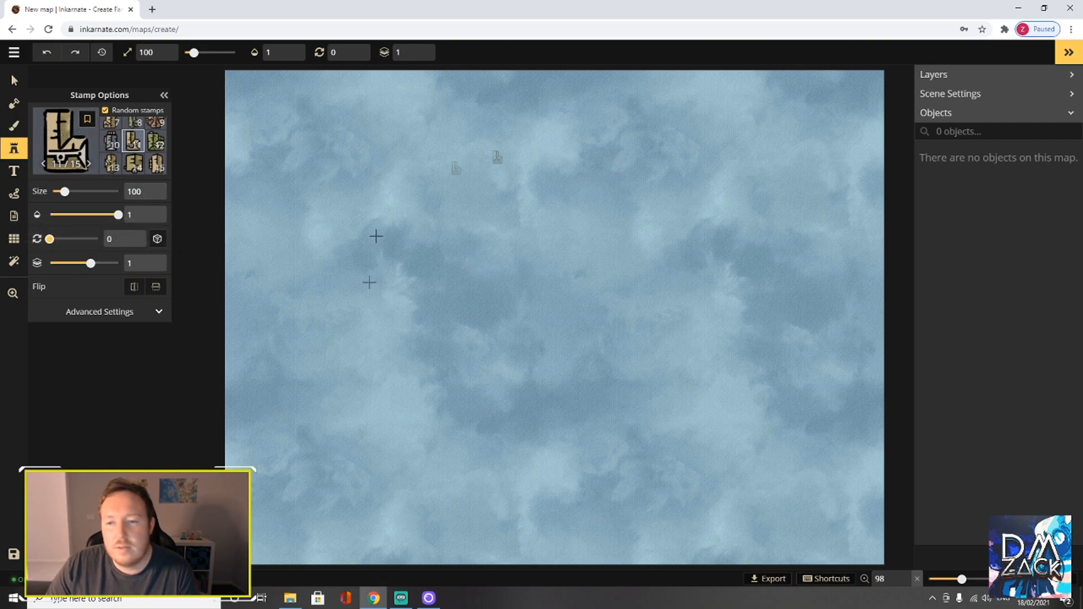
scroll(553, 340, "up", 1)
scroll(550, 336, "down", 1)
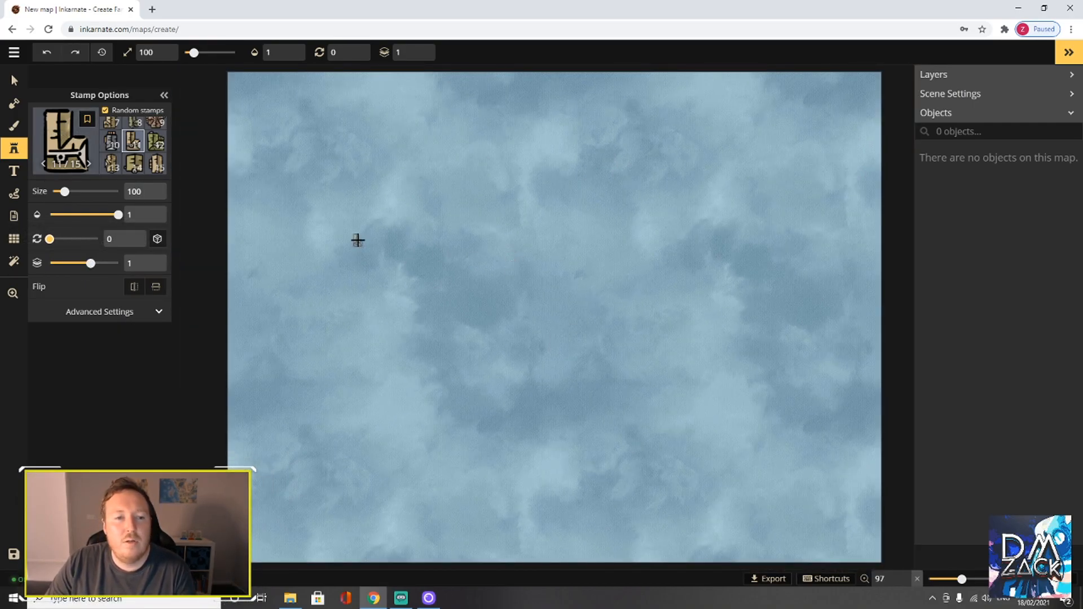
Load the Tutorial Town Map JPG from the Relaunch-Town Map folder as the image for a new custom stamp.
left_click(66, 151)
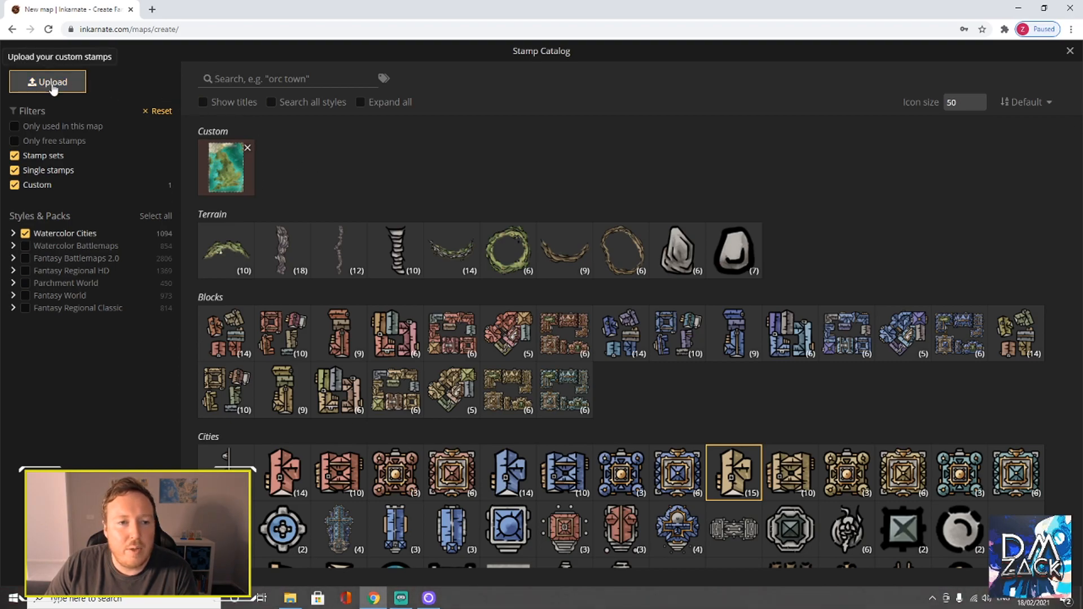
left_click(54, 84)
left_click(382, 338)
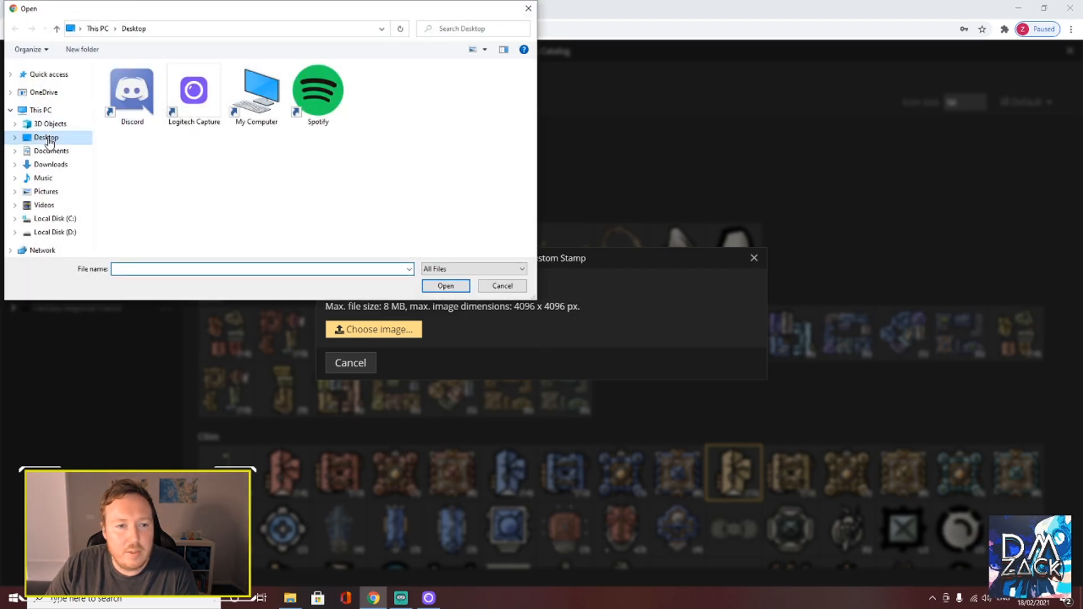
left_click(66, 222)
double_click(133, 212)
left_click(135, 118)
double_click(136, 119)
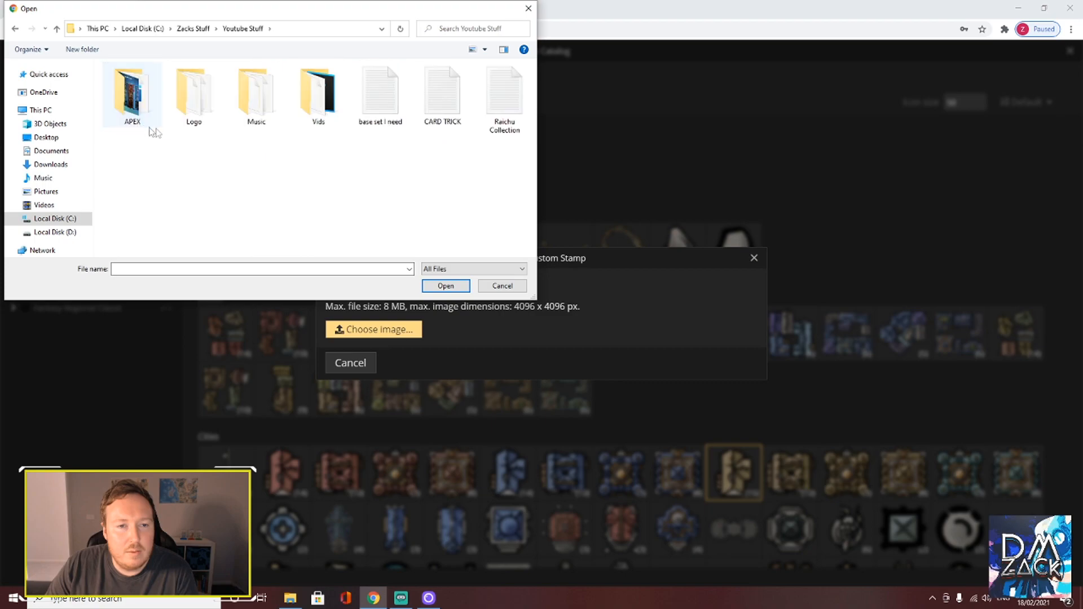
double_click(316, 110)
double_click(142, 106)
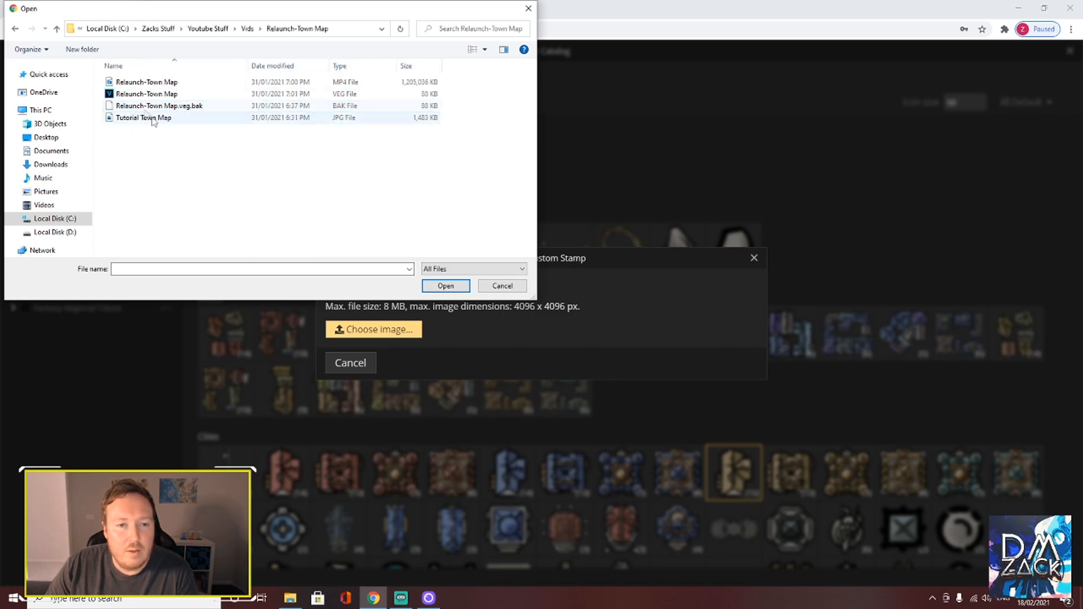
left_click(143, 118)
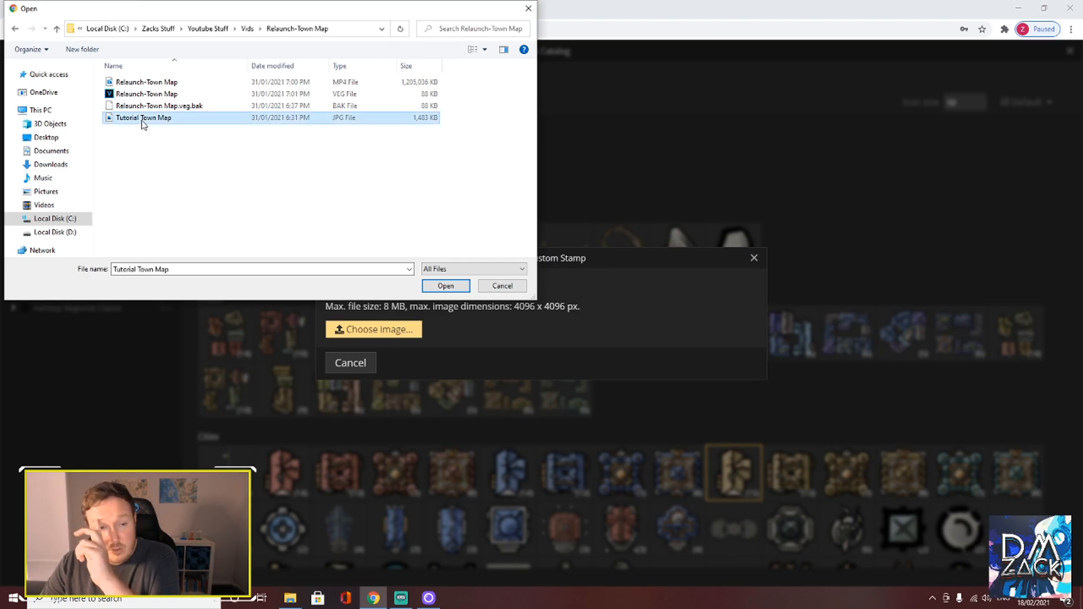
left_click(445, 286)
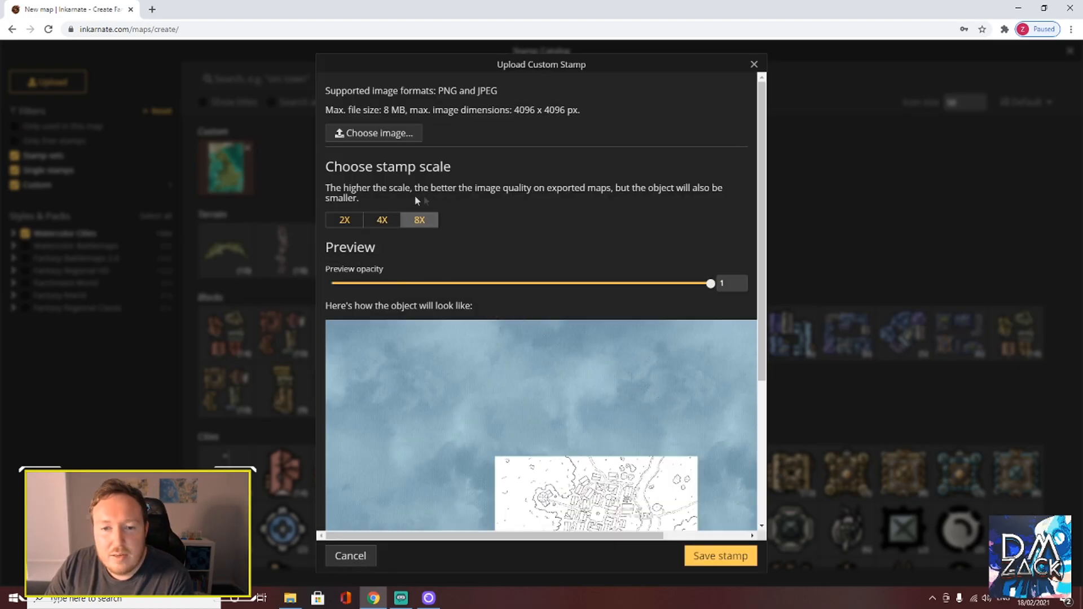
Compare the custom stamp's scales in the preview and set the stamp scale to 4X.
scroll(660, 416, "down", 4)
scroll(471, 221, "up", 2)
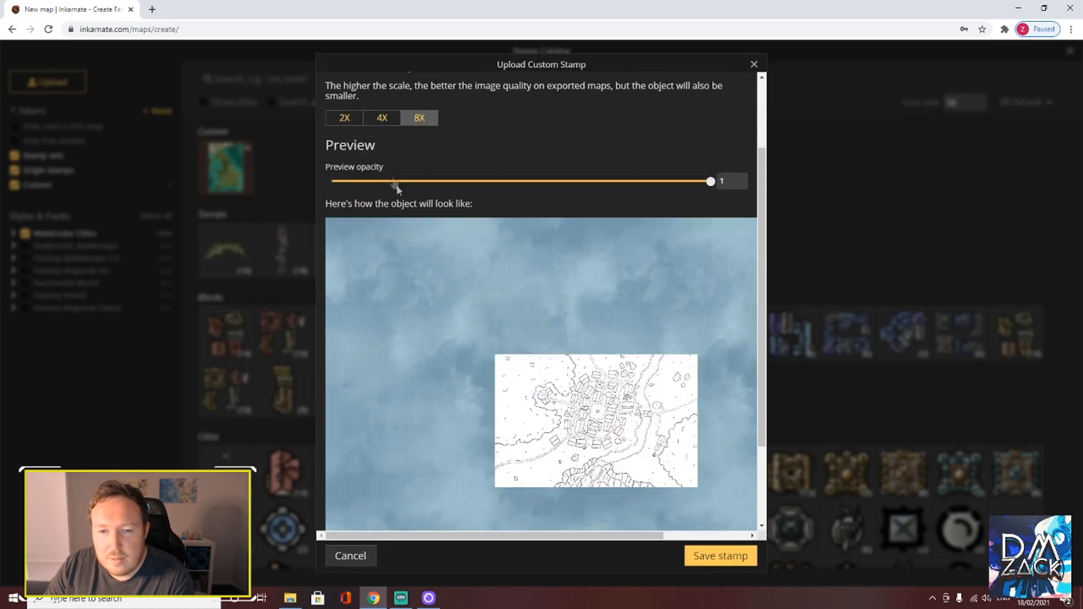
left_click(387, 119)
left_click(345, 119)
scroll(361, 170, "down", 3)
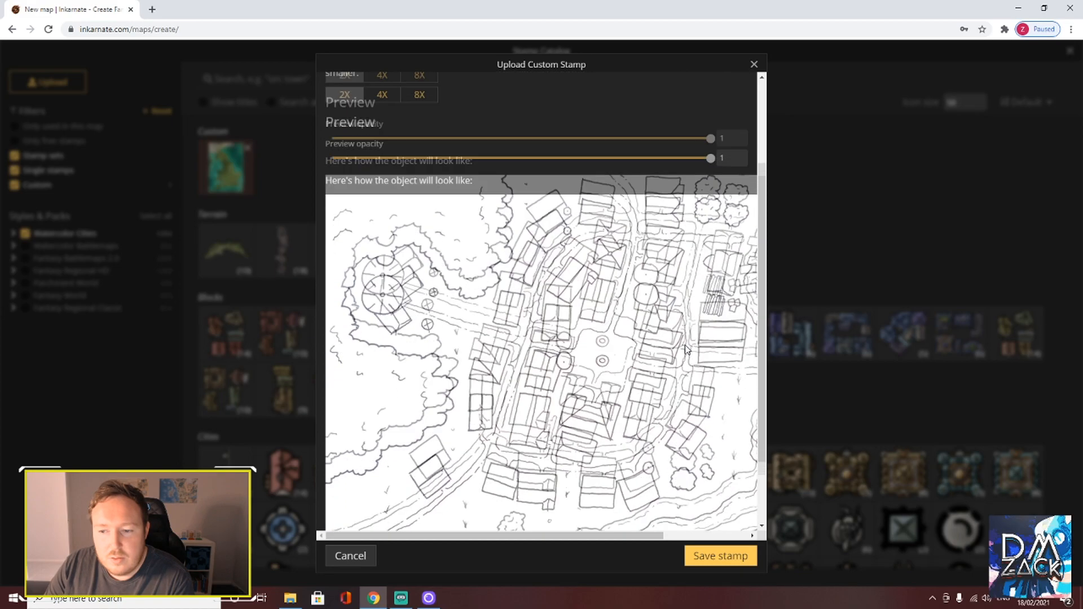
scroll(384, 220, "up", 4)
left_click(382, 220)
scroll(394, 230, "down", 5)
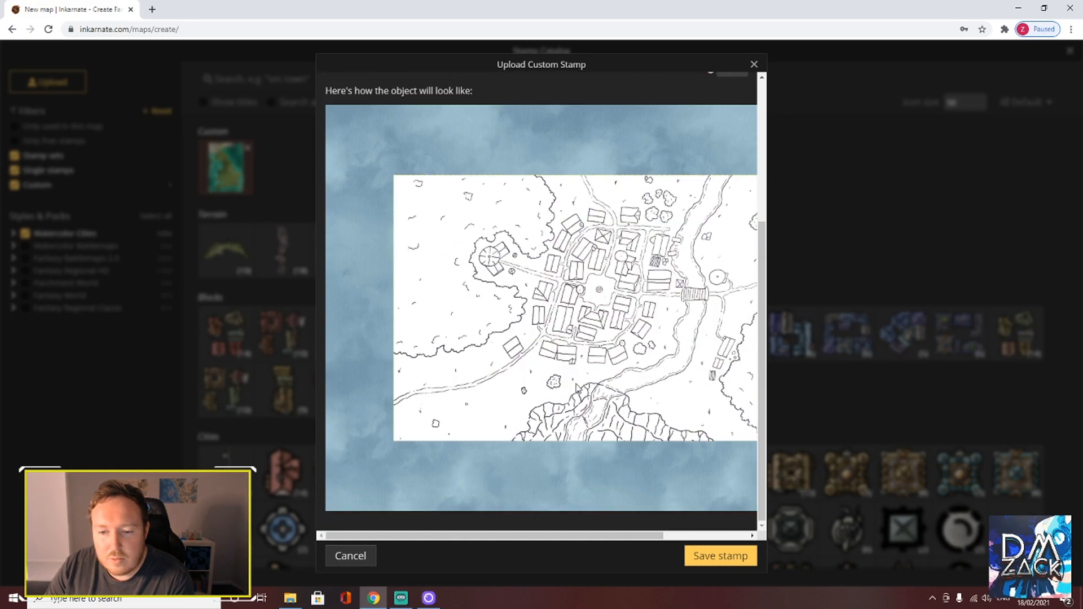
Preview the custom stamp at 2X scale, then switch the stamp scale back to 4X.
scroll(542, 282, "up", 4)
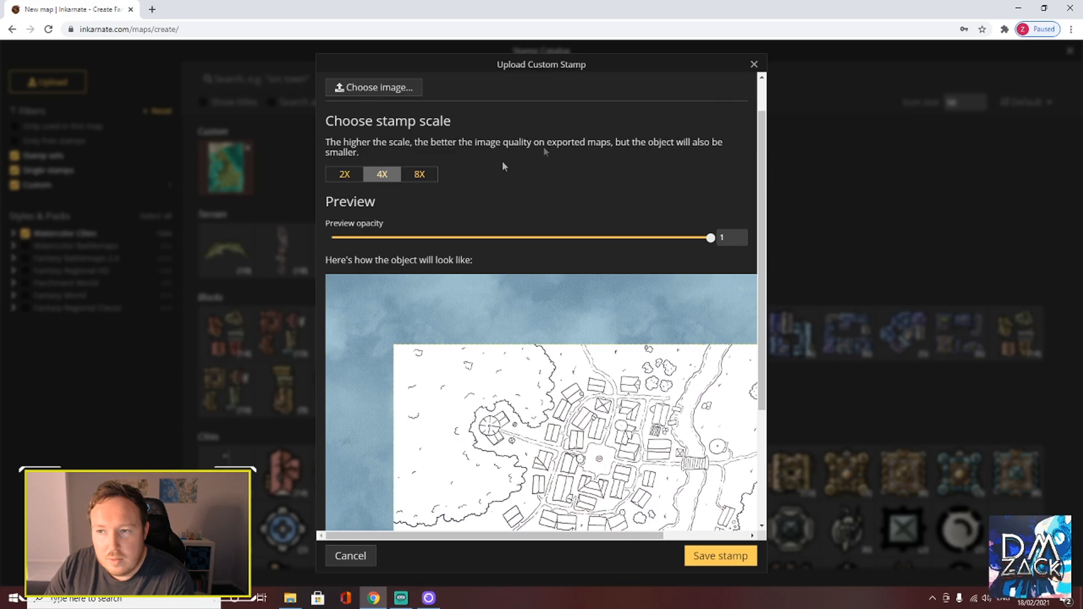
left_click(353, 175)
scroll(555, 350, "down", 3)
scroll(555, 354, "up", 4)
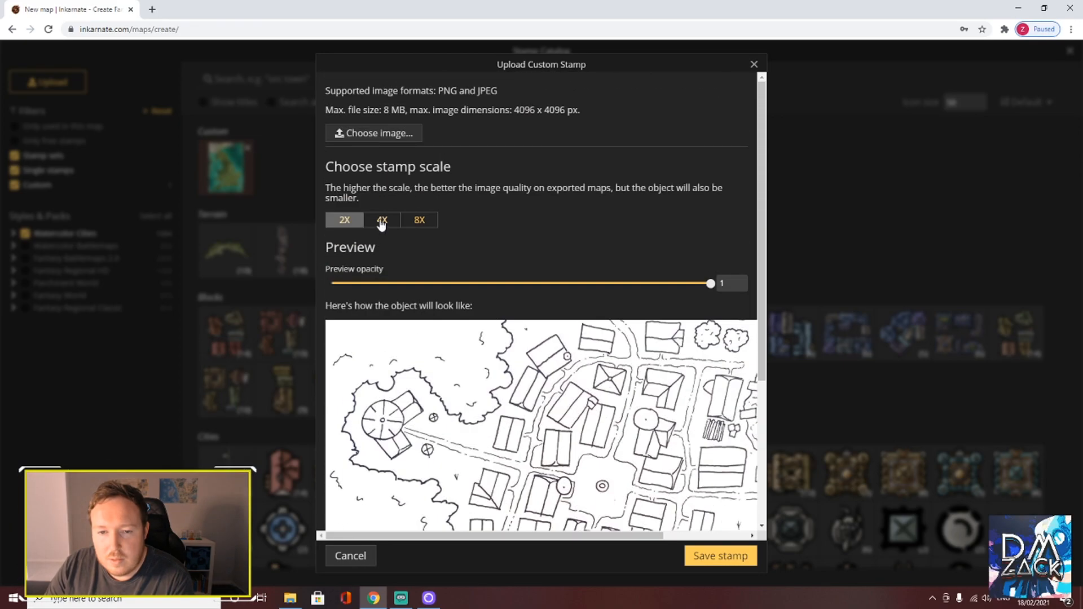
left_click(380, 219)
Lower the preview opacity to 0.2, then save the custom stamp with the title Tutorial Town Map and return to the map.
scroll(477, 293, "down", 3)
left_click_drag(710, 115, 390, 124)
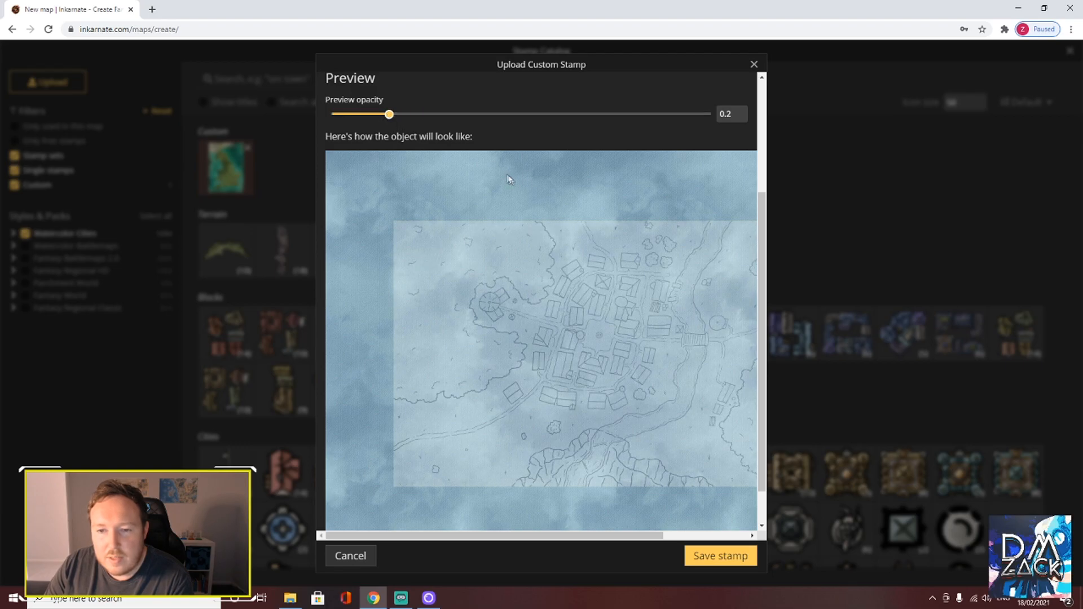
left_click(716, 558)
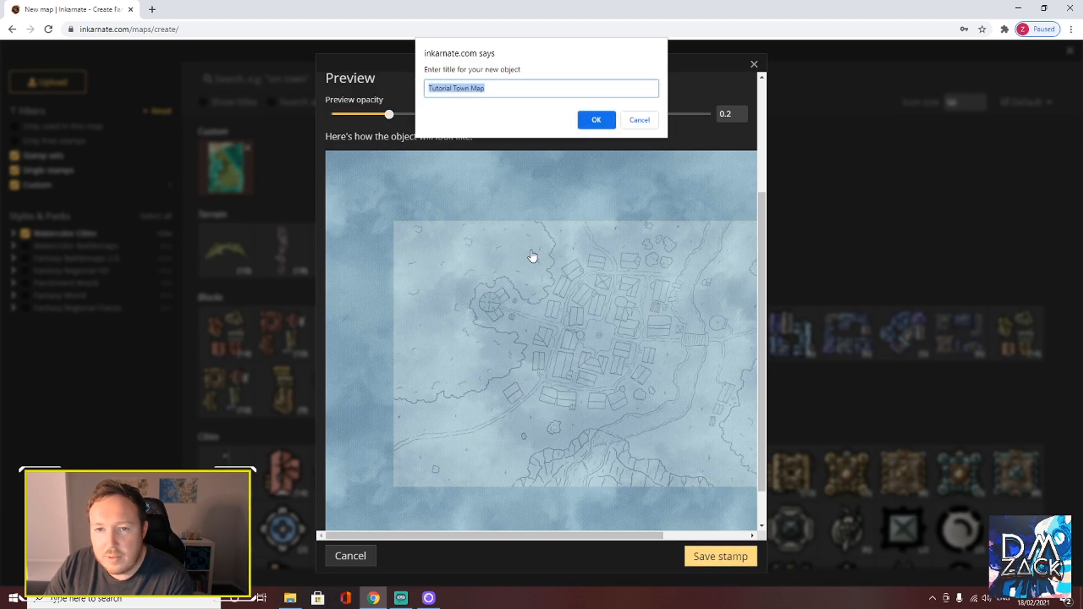
left_click(596, 120)
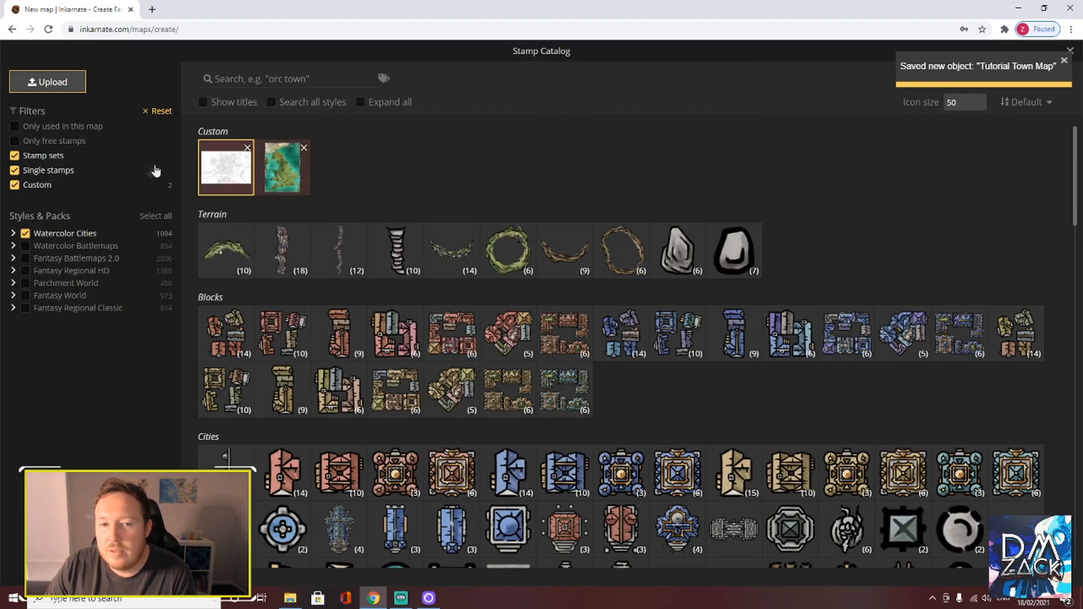
left_click(1067, 62)
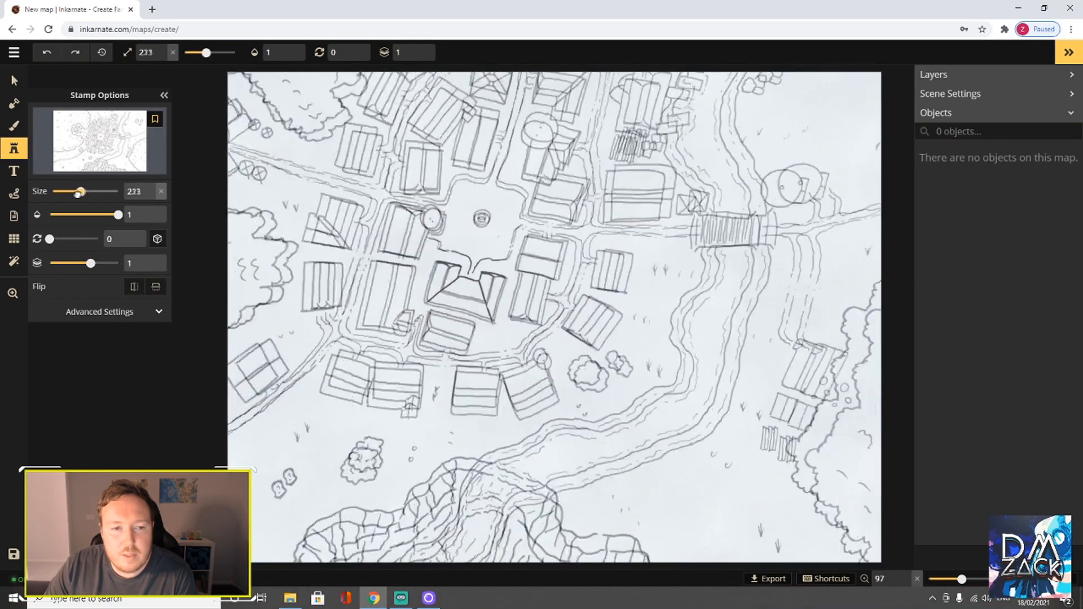
Set the Tutorial Town Map stamp's size to 135 so the sketch spans the map's width.
left_click_drag(78, 193, 69, 191)
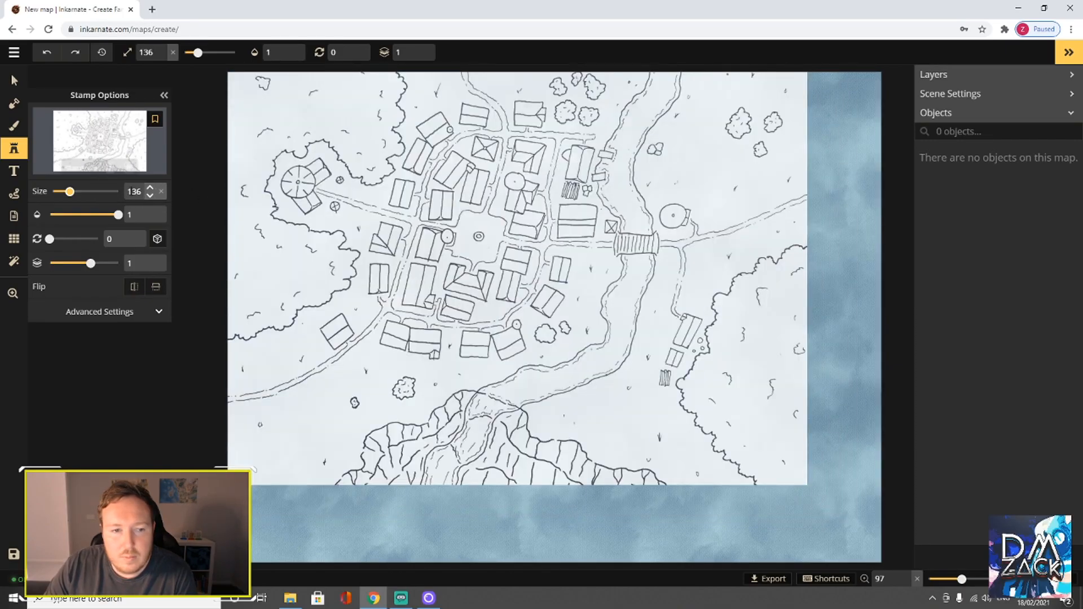
double_click(134, 191)
type("130")
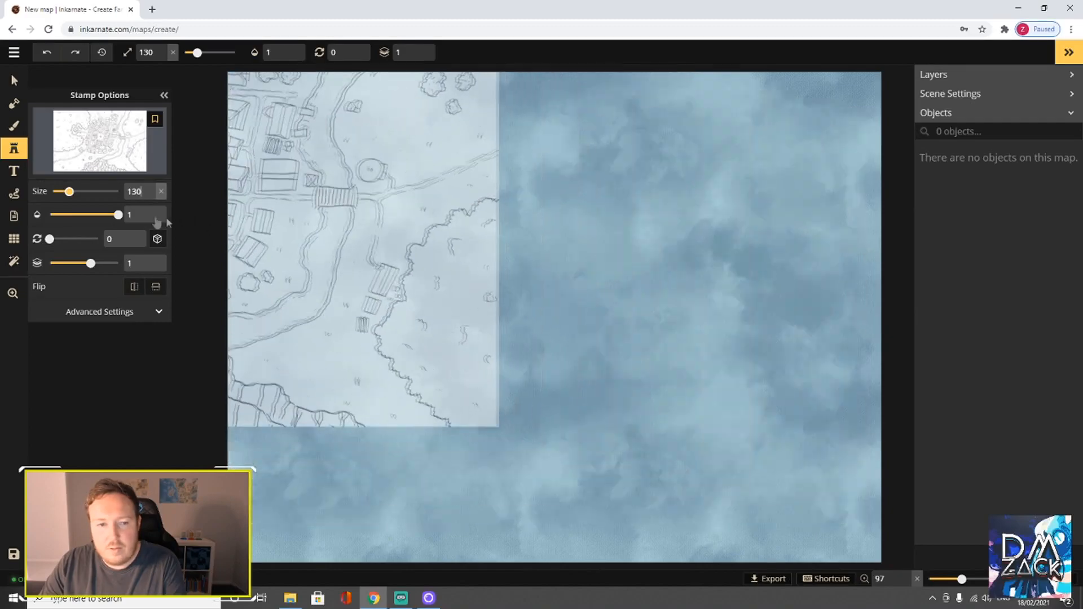
type("5")
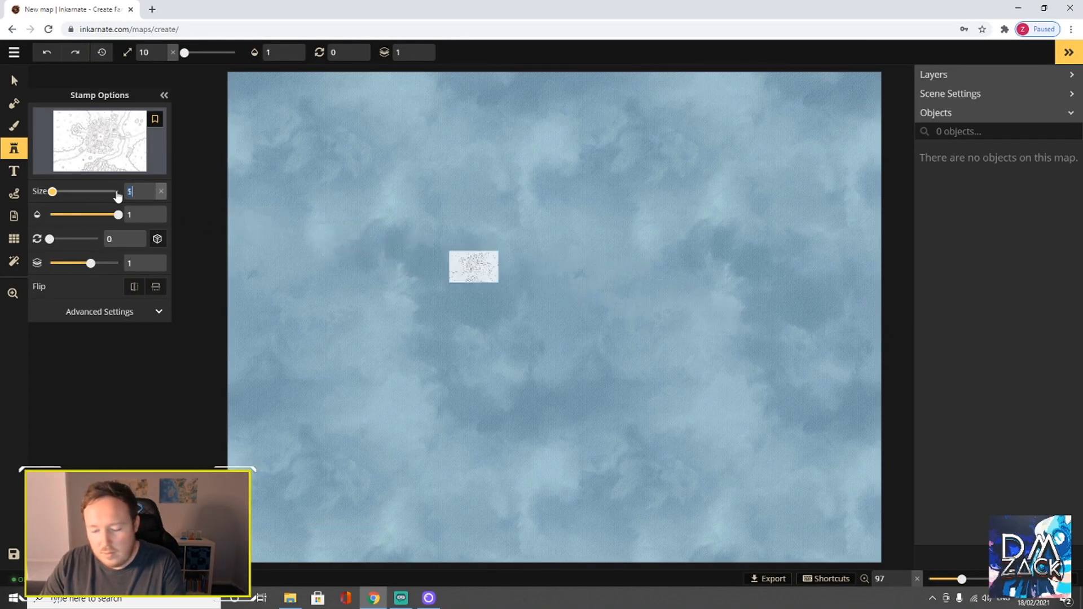
type("135")
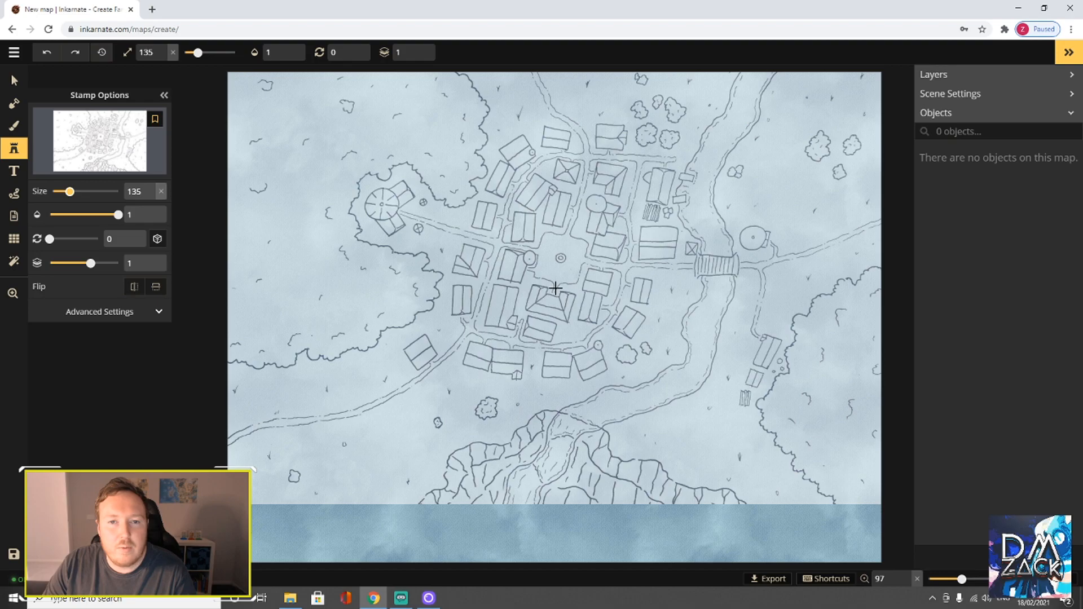
Place the town sketch stamp across the map, aligned to its upper edge, and lower its opacity to 0.2.
left_click(555, 288)
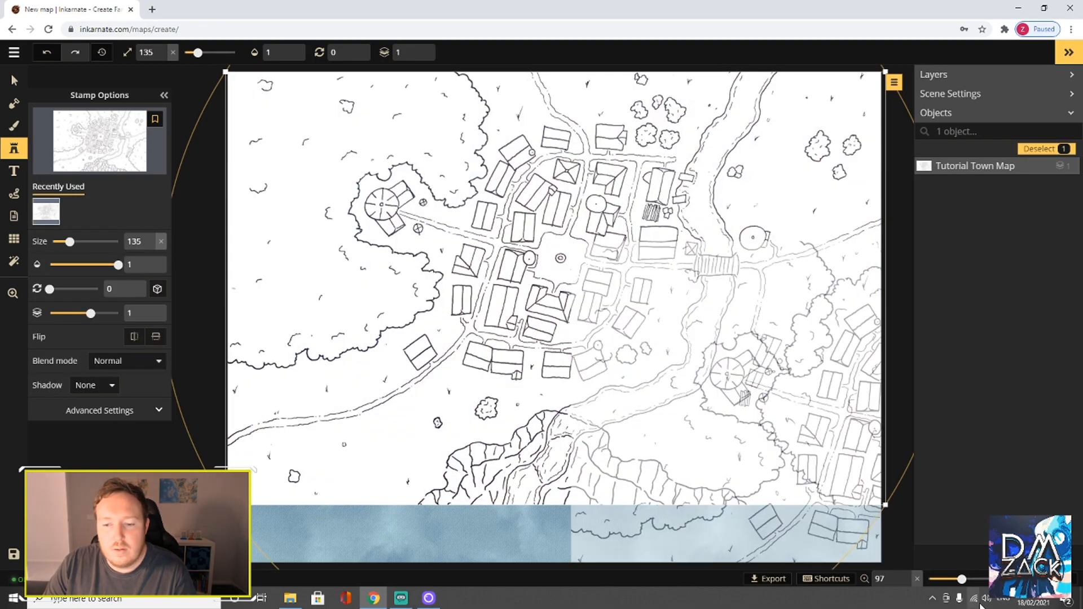
left_click_drag(116, 266, 71, 266)
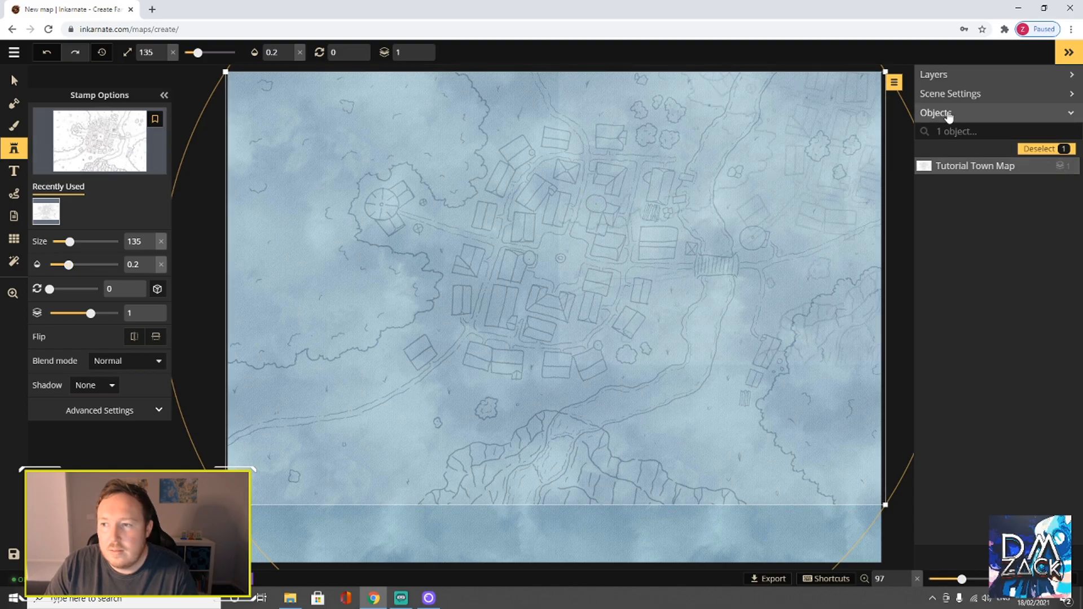
left_click(984, 100)
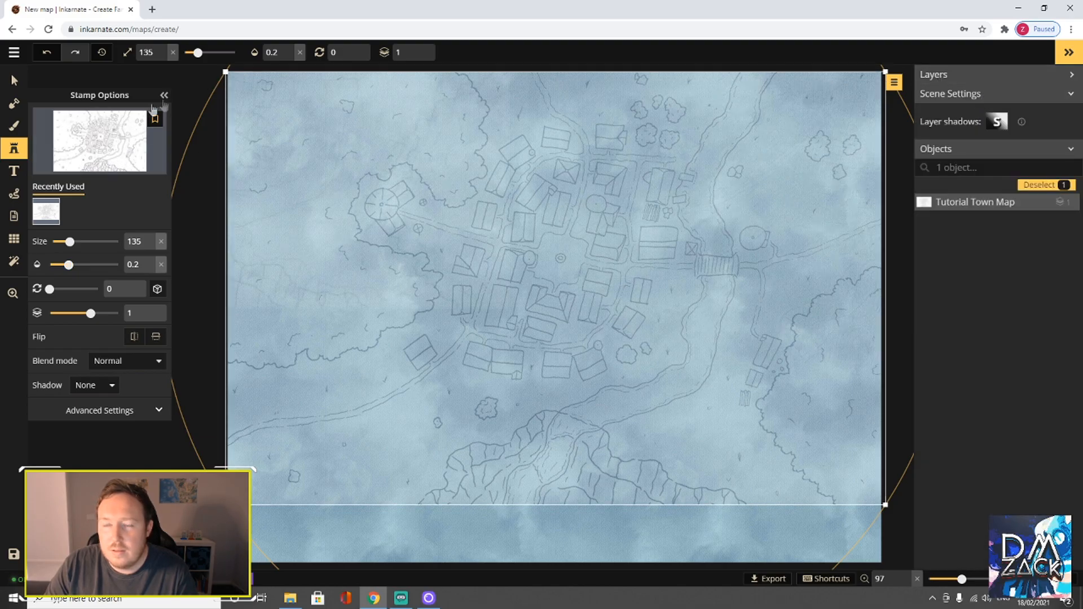
Look through the Watercolor Cities stamps in the Stamp Catalog, comparing the Terrain, Blocks and Cities categories.
left_click(99, 148)
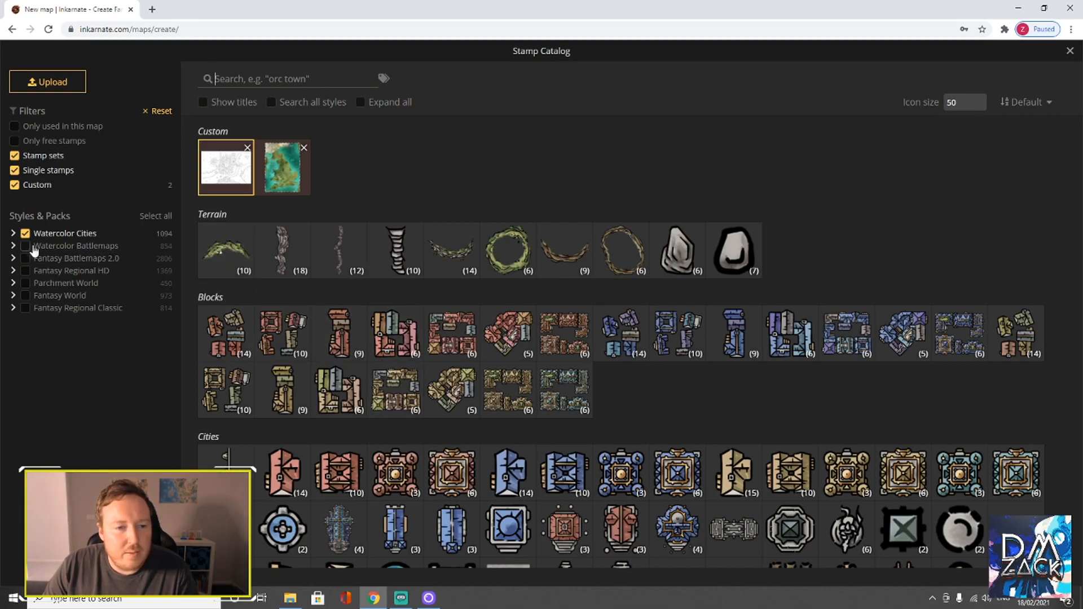
scroll(600, 346, "down", 5)
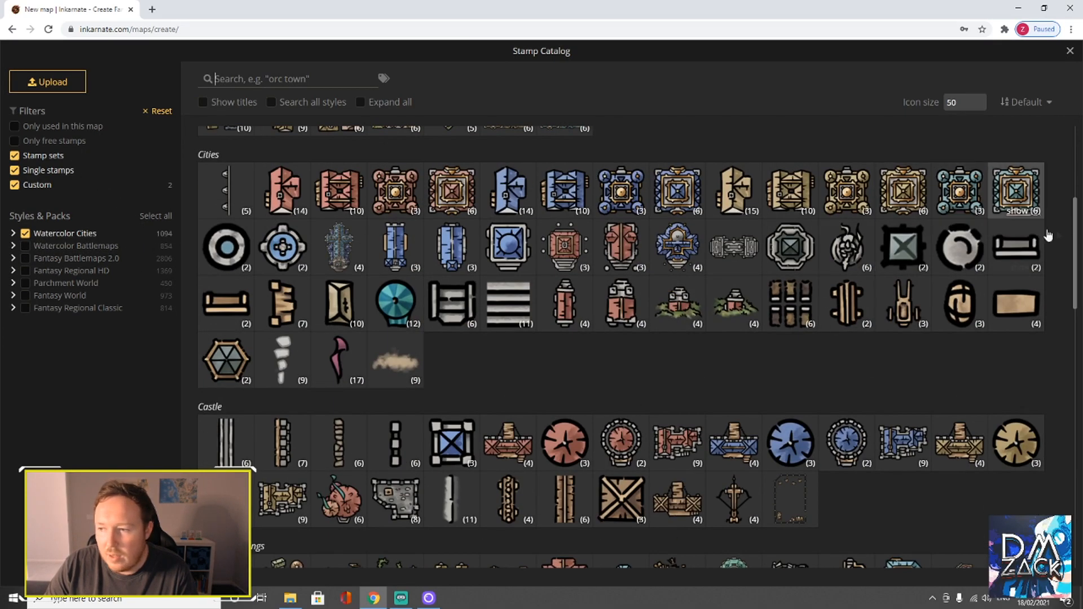
left_click_drag(1076, 219, 1077, 175)
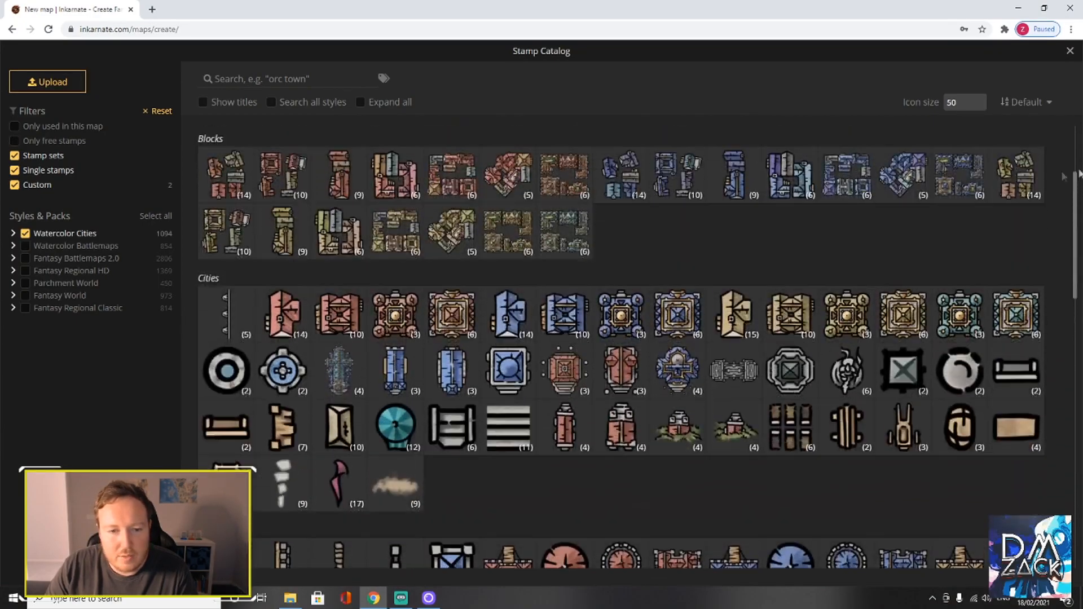
left_click(163, 234)
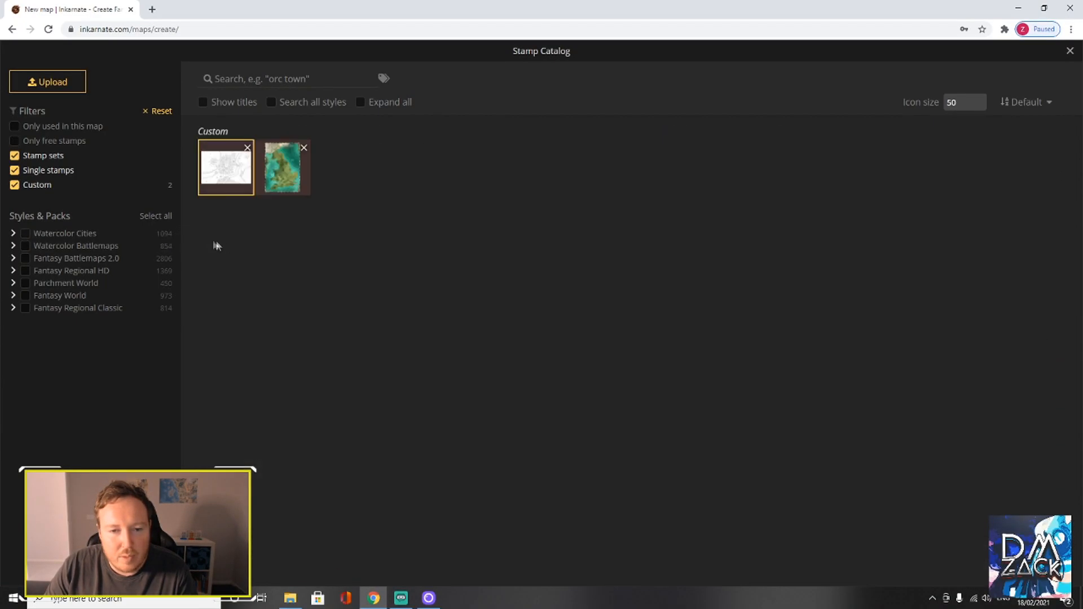
left_click(157, 236)
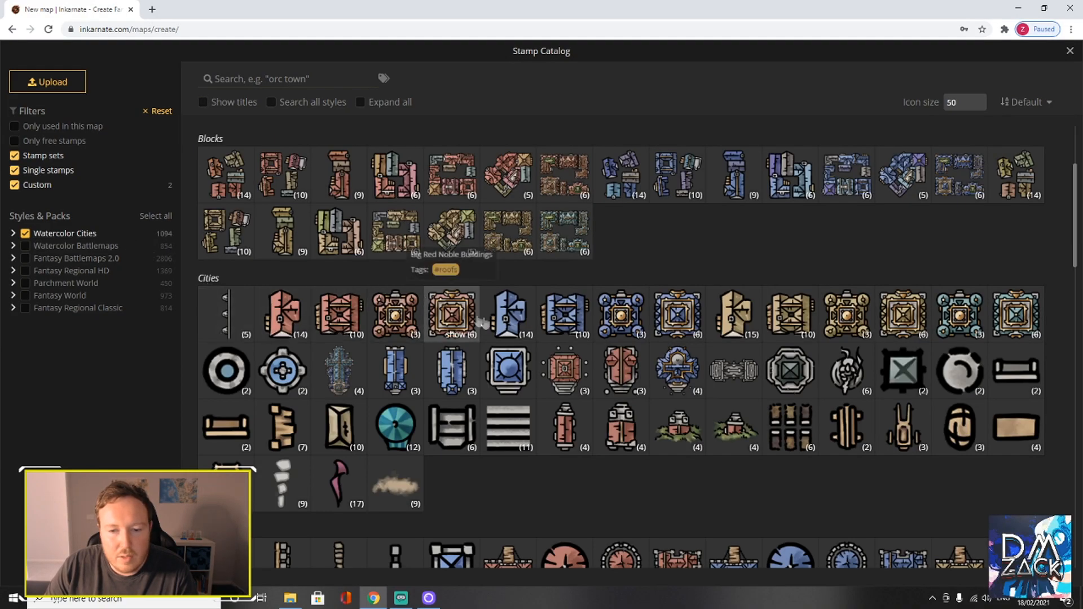
scroll(676, 443, "down", 5)
scroll(676, 443, "up", 8)
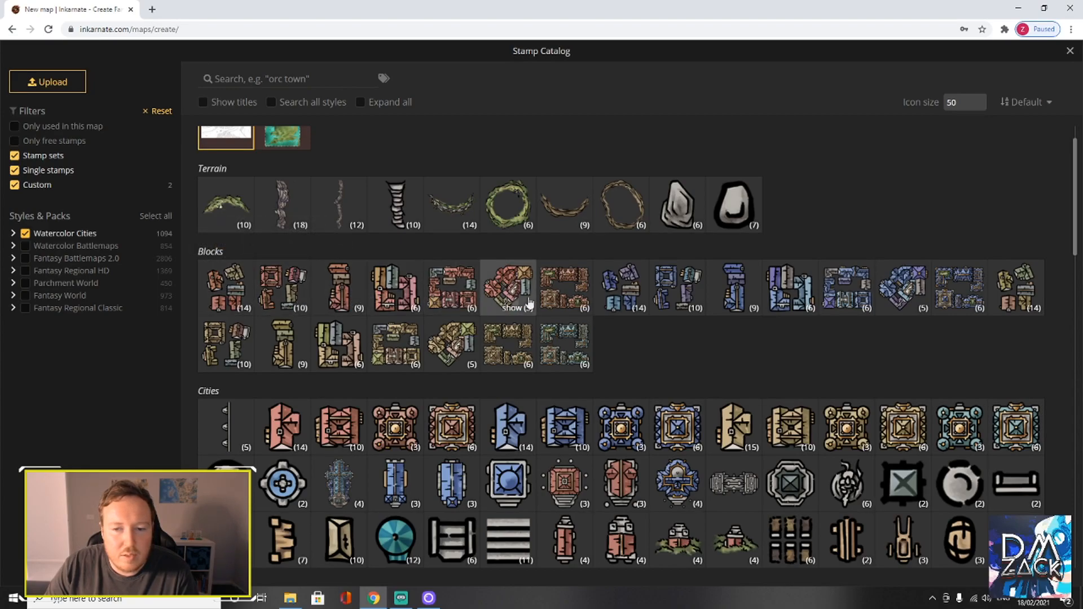
scroll(638, 369, "up", 1)
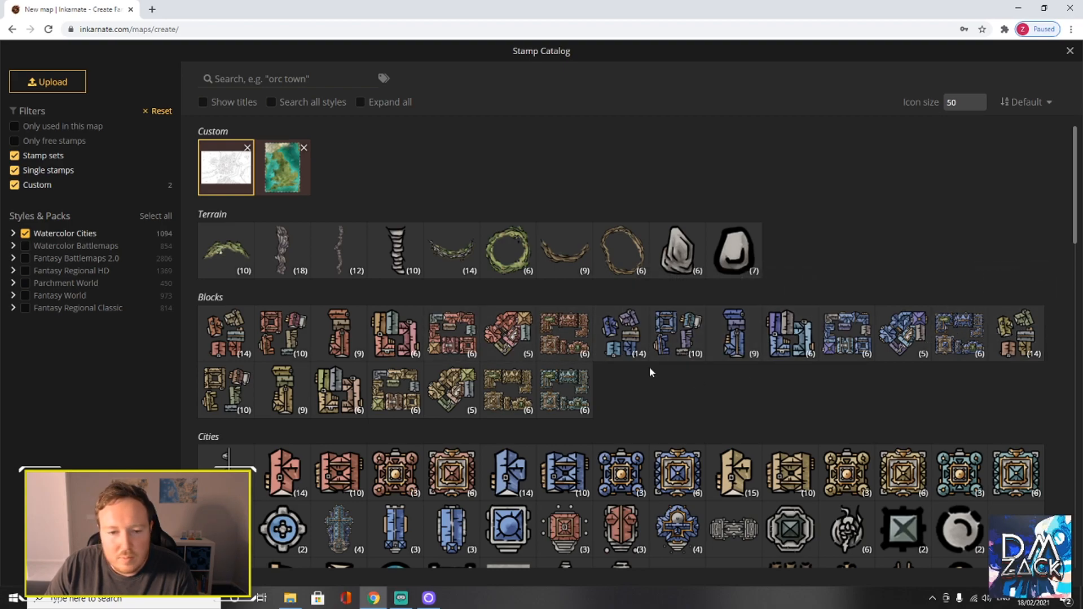
scroll(651, 372, "down", 3)
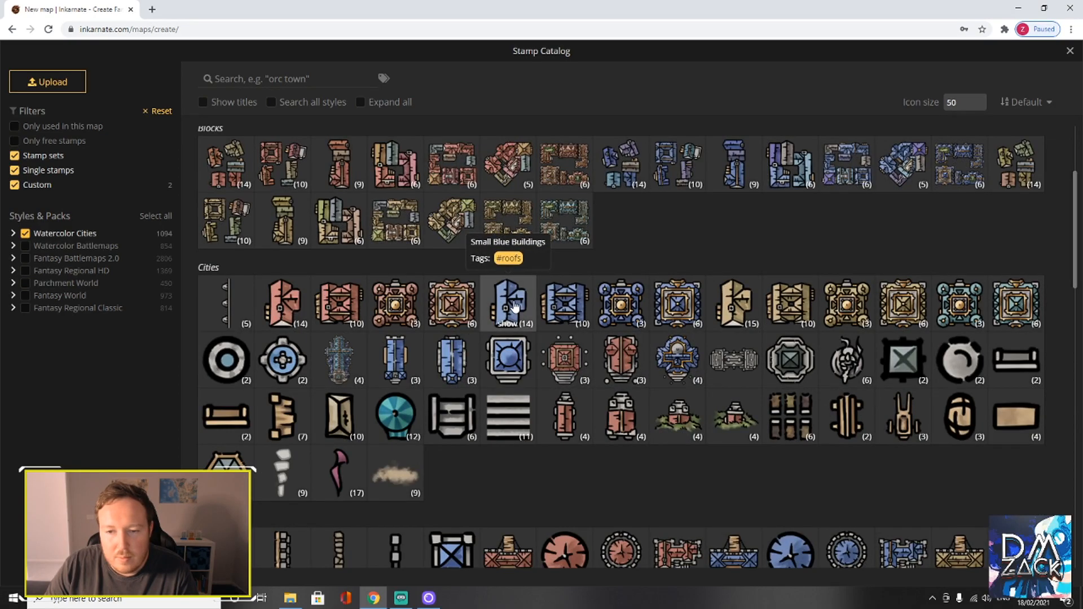
scroll(555, 417, "up", 2)
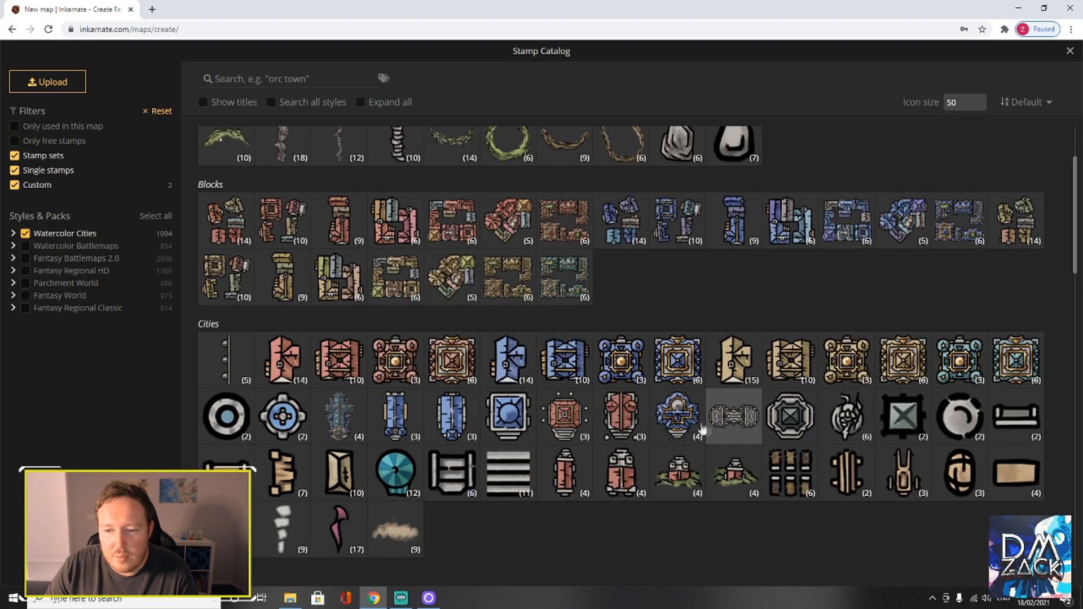
scroll(734, 395, "down", 2)
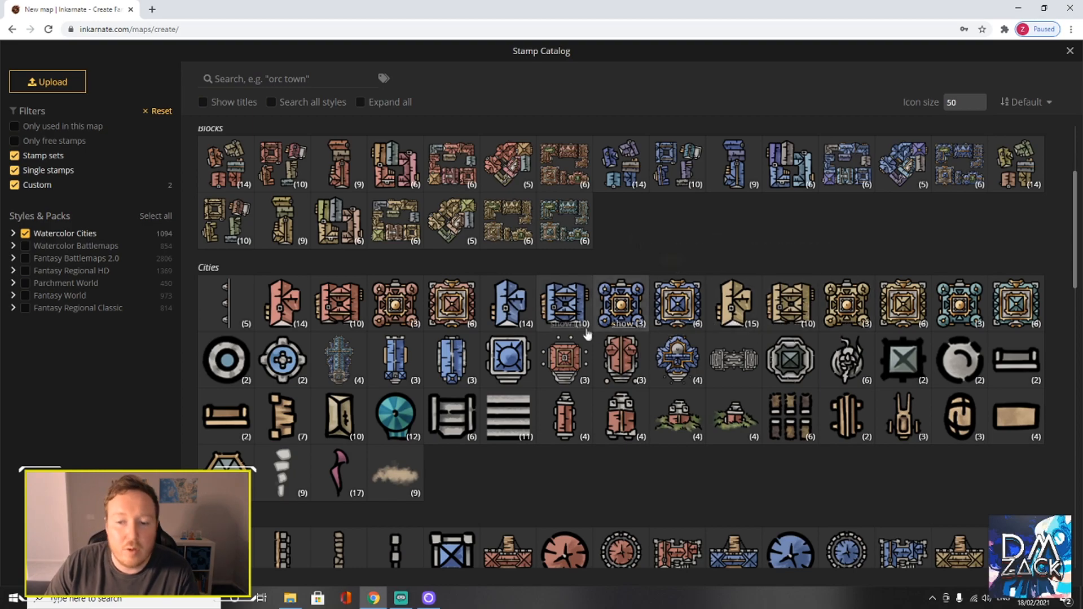
Choose the Small Blue Buildings set from the Cities category and enable random stamps.
left_click(513, 302)
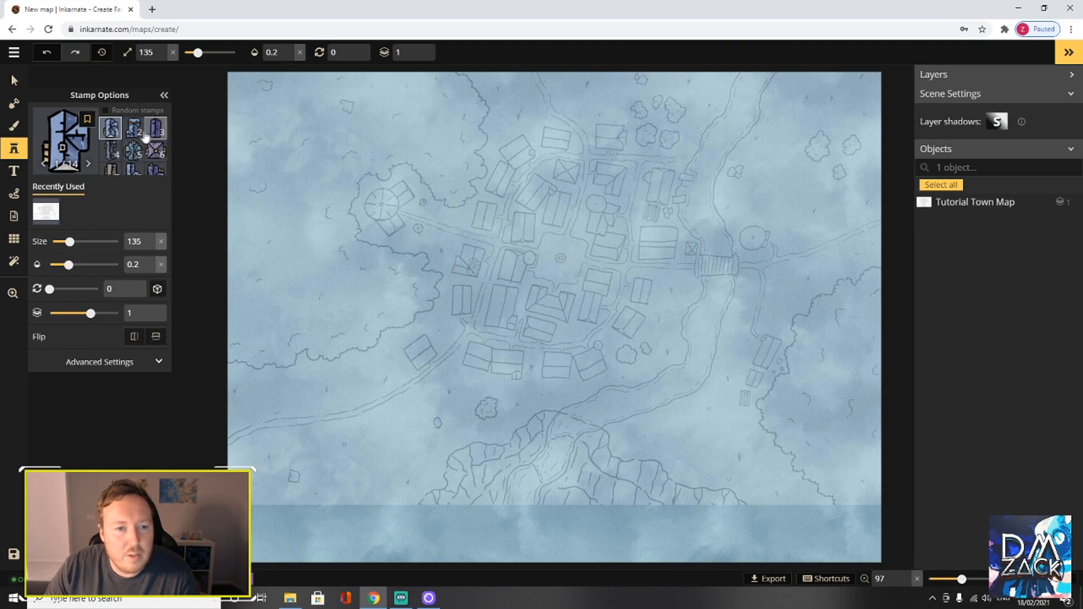
scroll(147, 137, "down", 2)
scroll(125, 162, "up", 2)
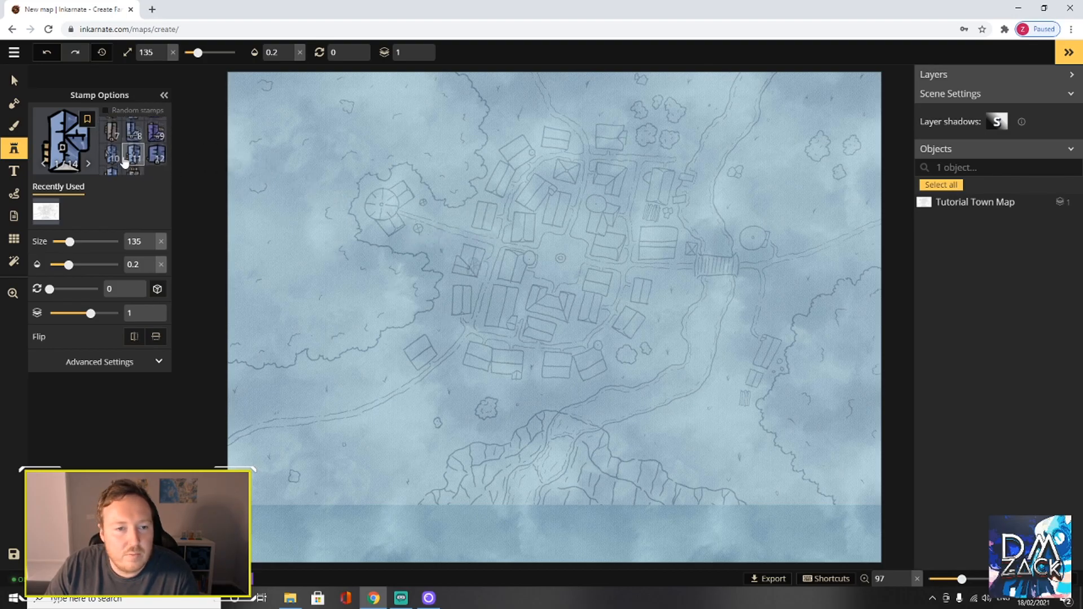
left_click(106, 110)
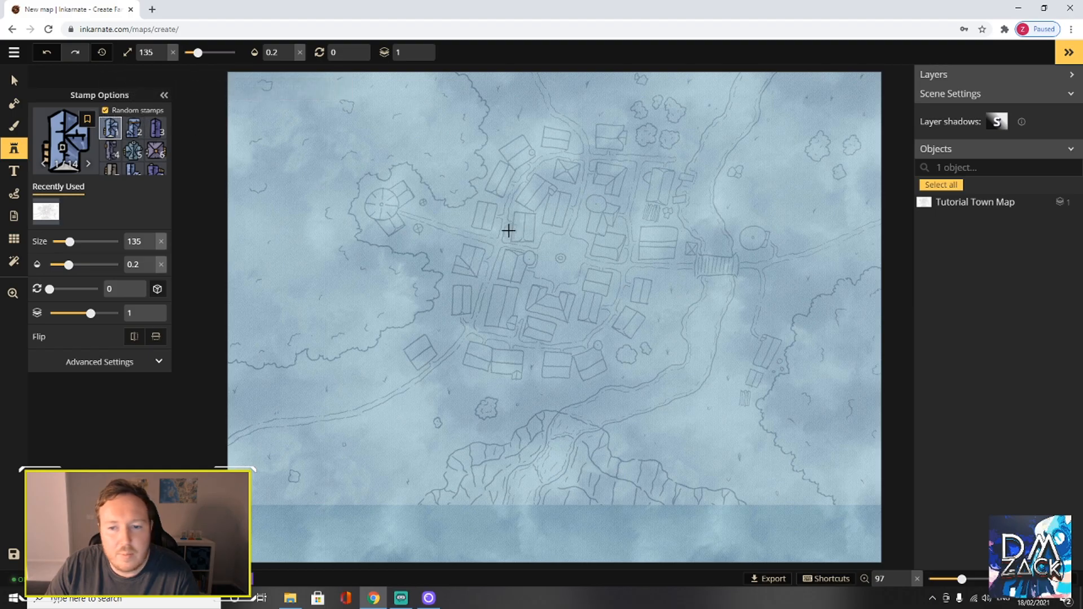
Place a size 235 Small Blue Buildings stamp on the town's westernmost row of house outlines and raise its opacity to 1.
scroll(148, 163, "down", 2)
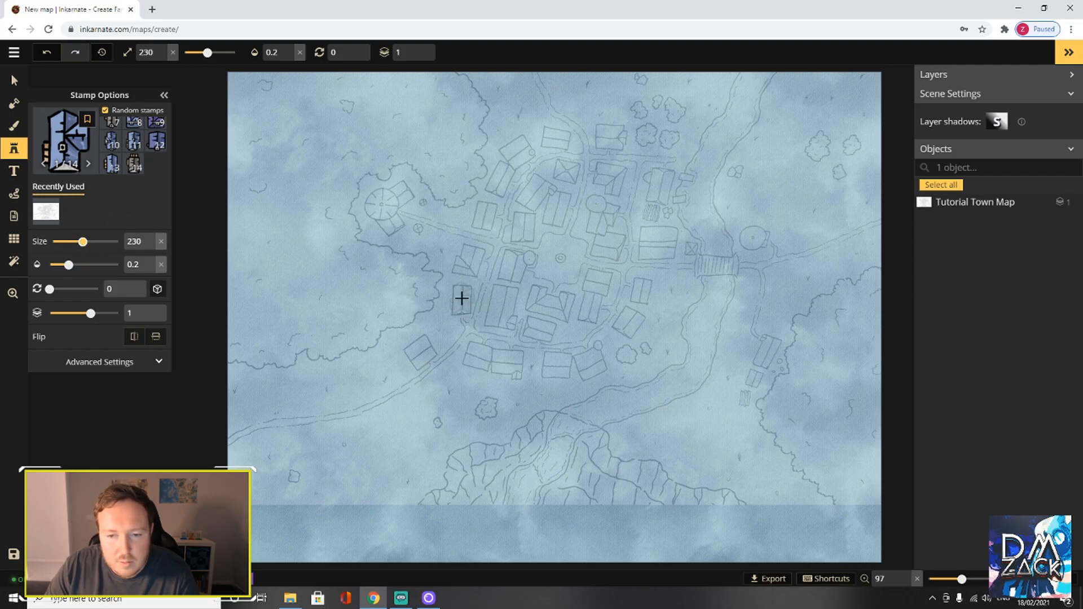
left_click_drag(143, 241, 115, 244)
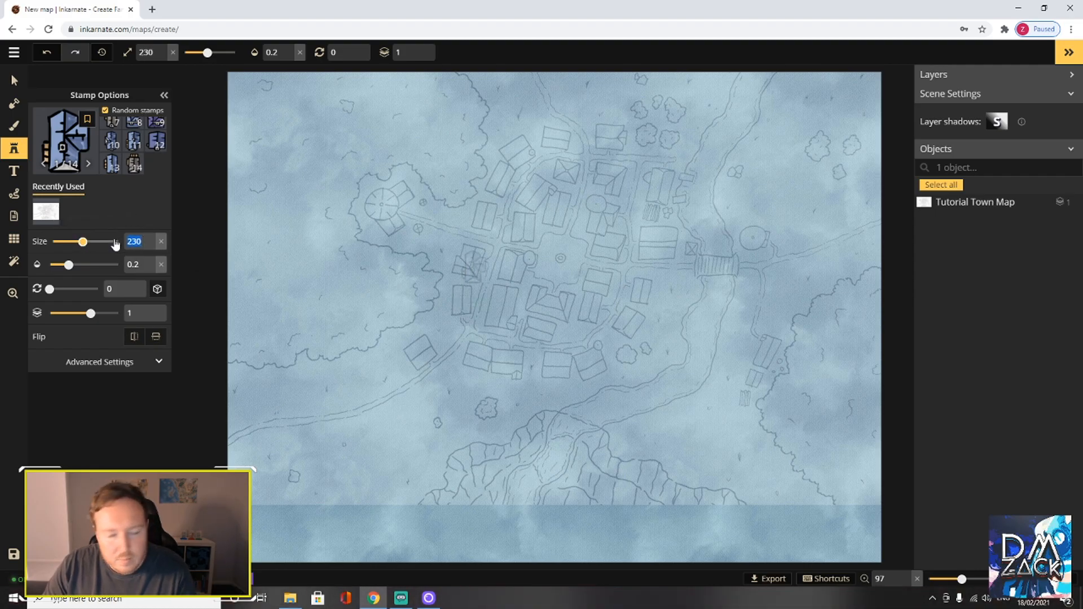
left_click(462, 298)
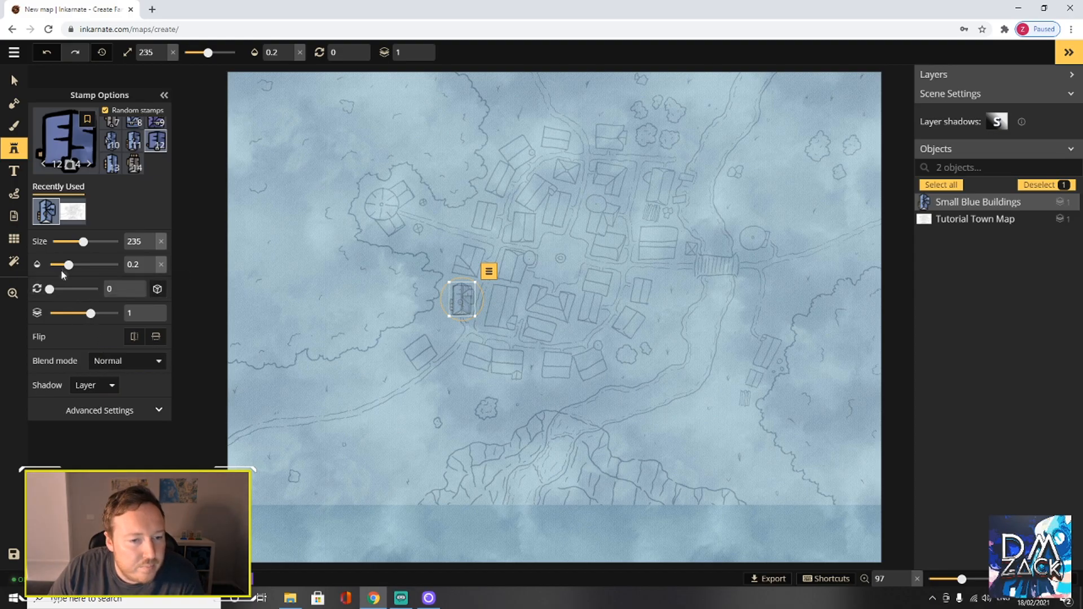
left_click_drag(68, 265, 117, 265)
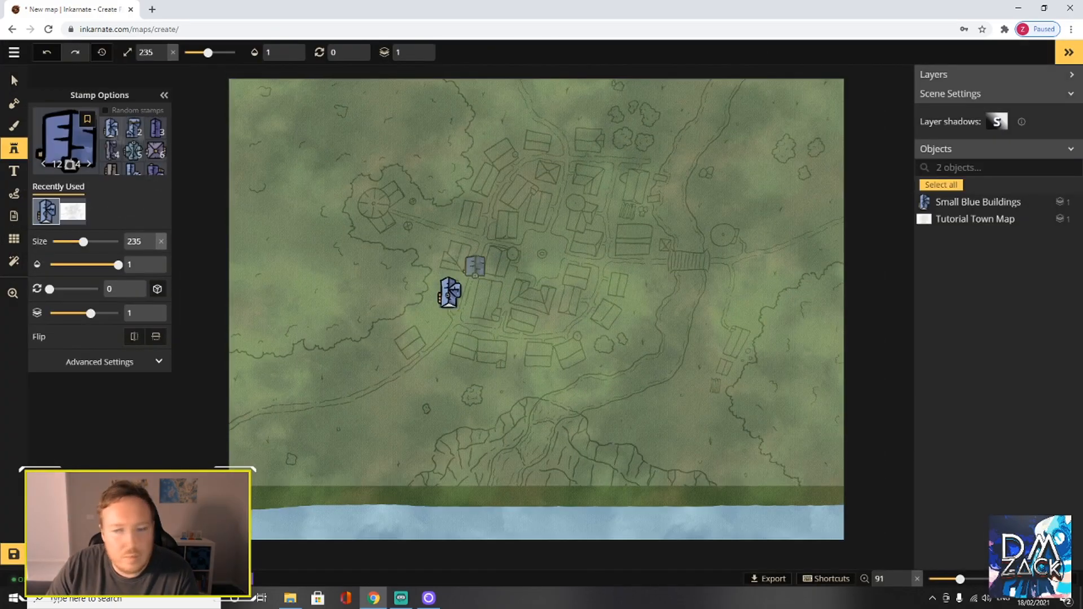
Place building stamps, rotated to match the sketch, over the house outlines along the town's western and northern sides.
left_click(456, 254)
left_click(472, 213)
left_click(484, 177)
left_click(505, 153)
left_click(541, 143)
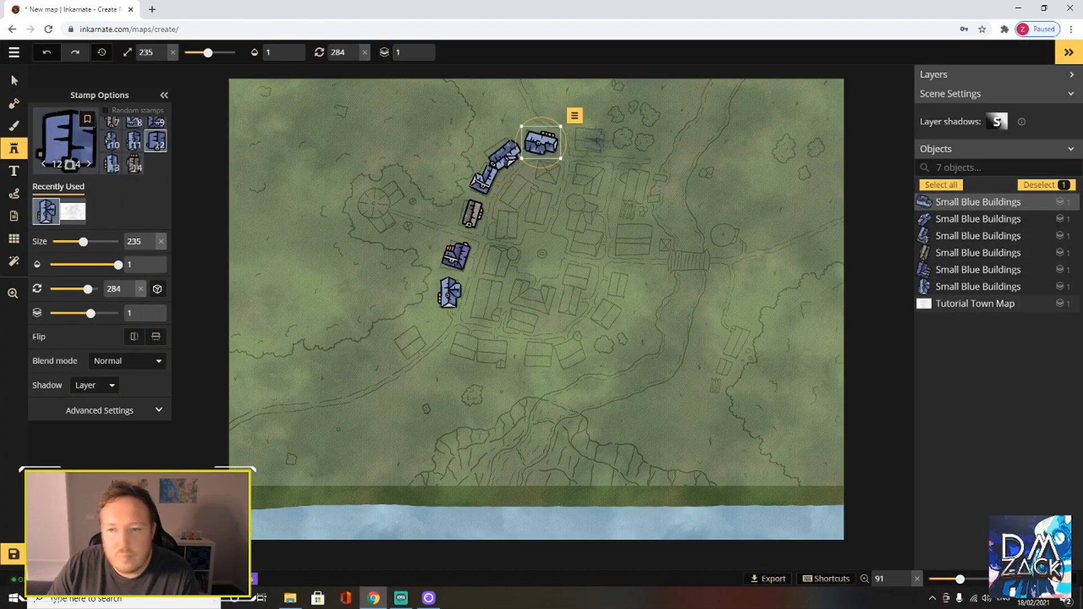
left_click(589, 141)
left_click(549, 172)
left_click(587, 176)
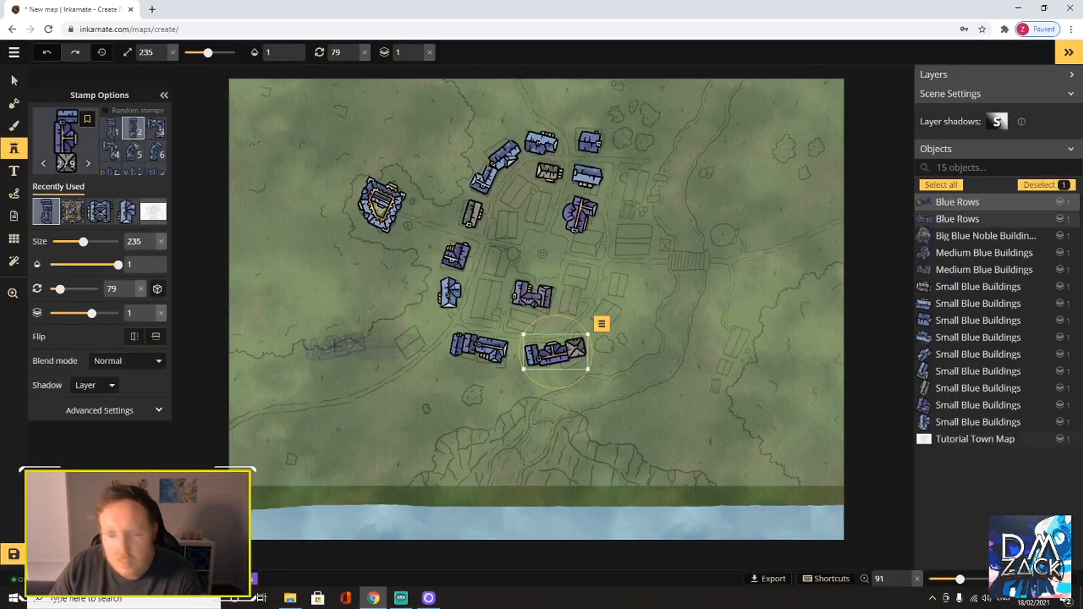
left_click(511, 197)
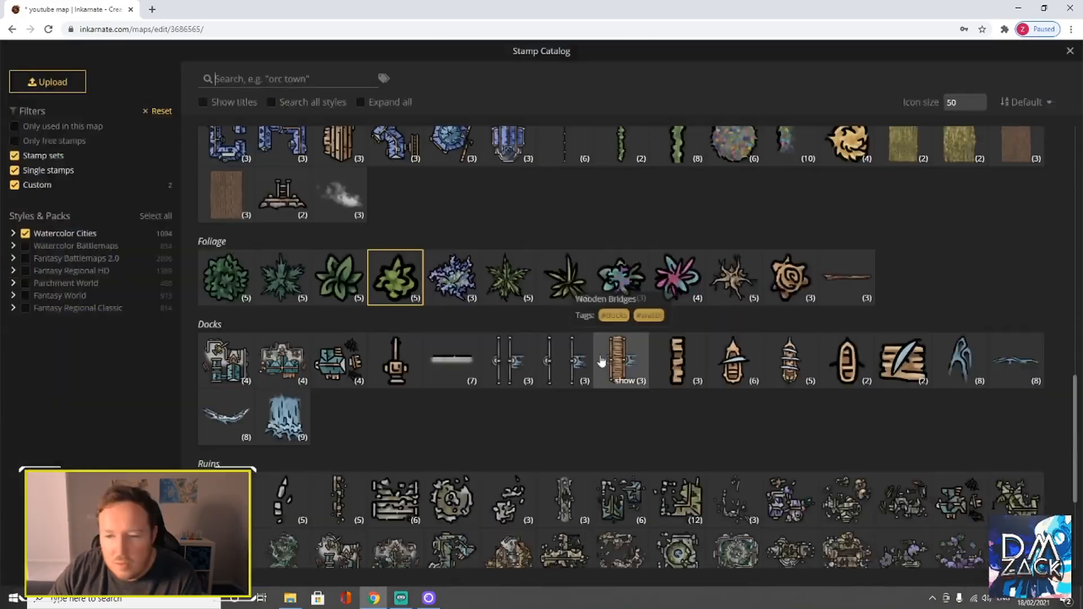
scroll(628, 338, "up", 3)
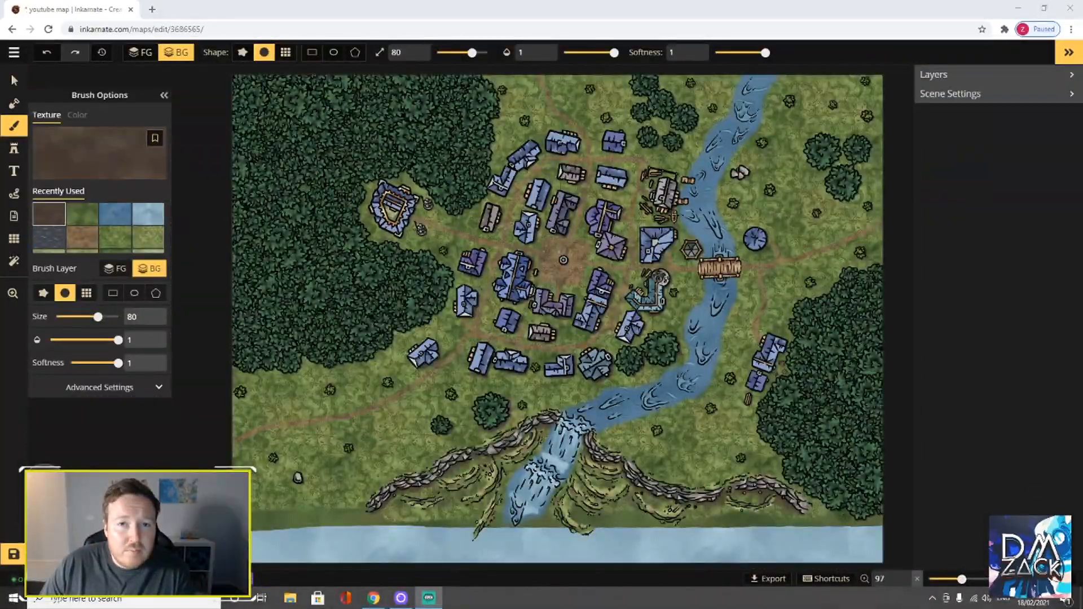
Examine the painted town map, from the western houses and paths across to the river, bridge and eastern forest.
left_click_drag(97, 317, 70, 317)
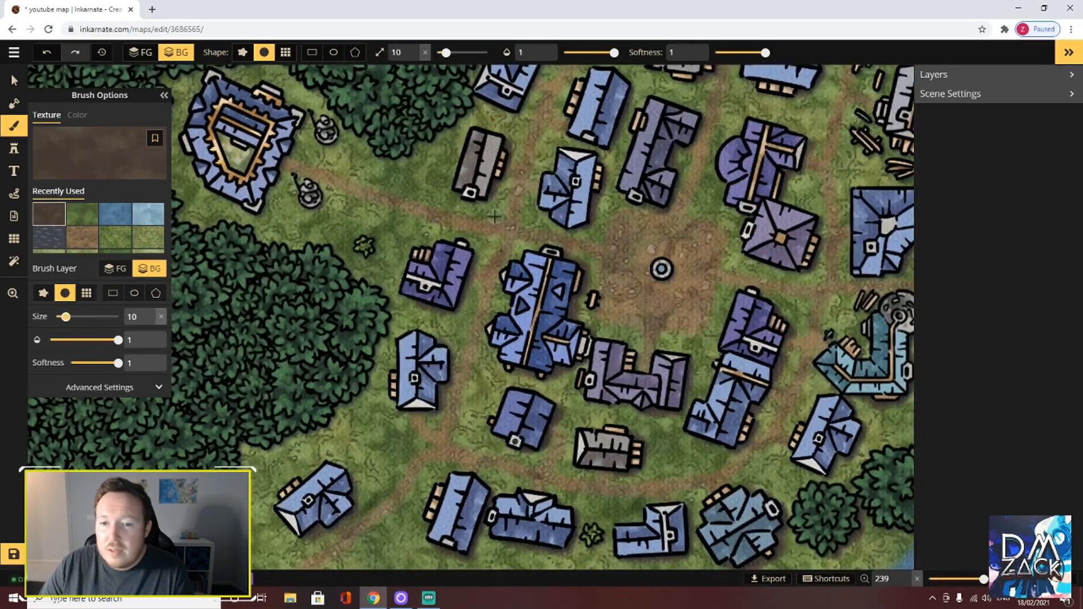
scroll(662, 269, "down", 2)
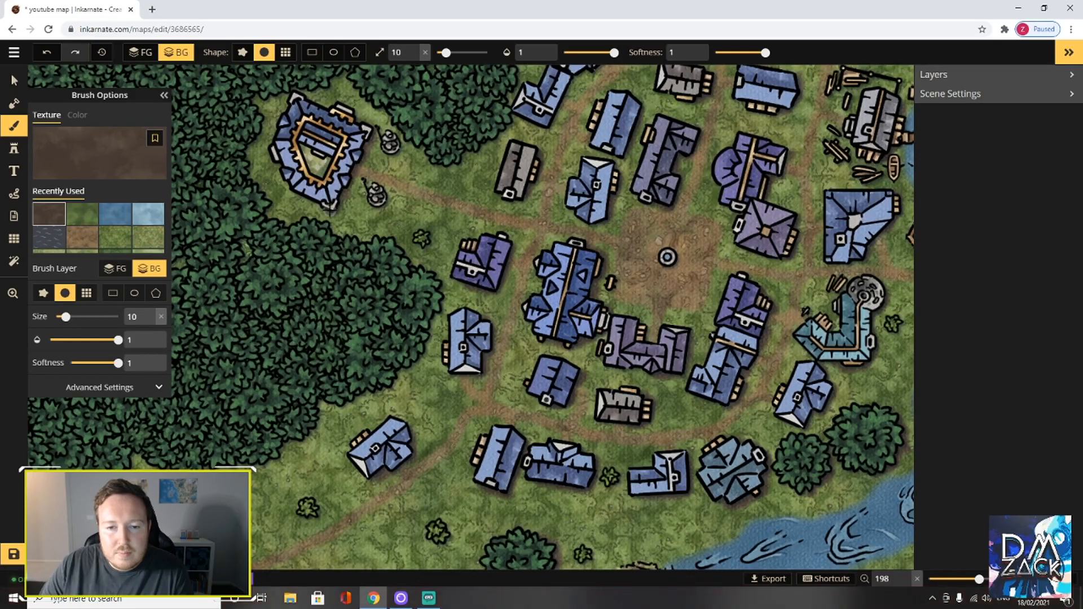
scroll(618, 170, "down", 10)
scroll(598, 294, "up", 10)
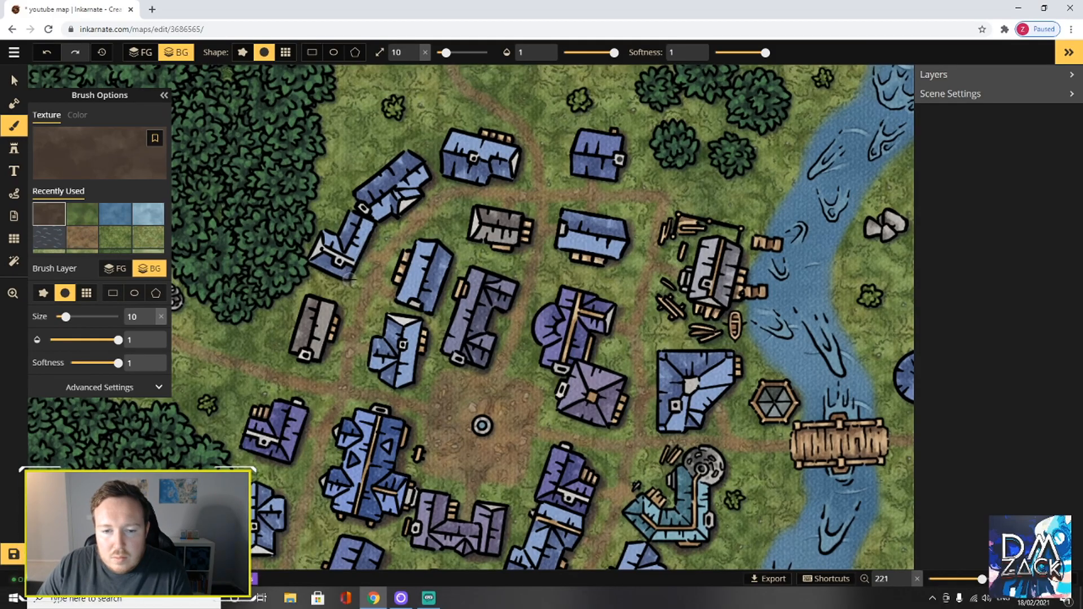
scroll(618, 322, "down", 6)
scroll(627, 352, "up", 8)
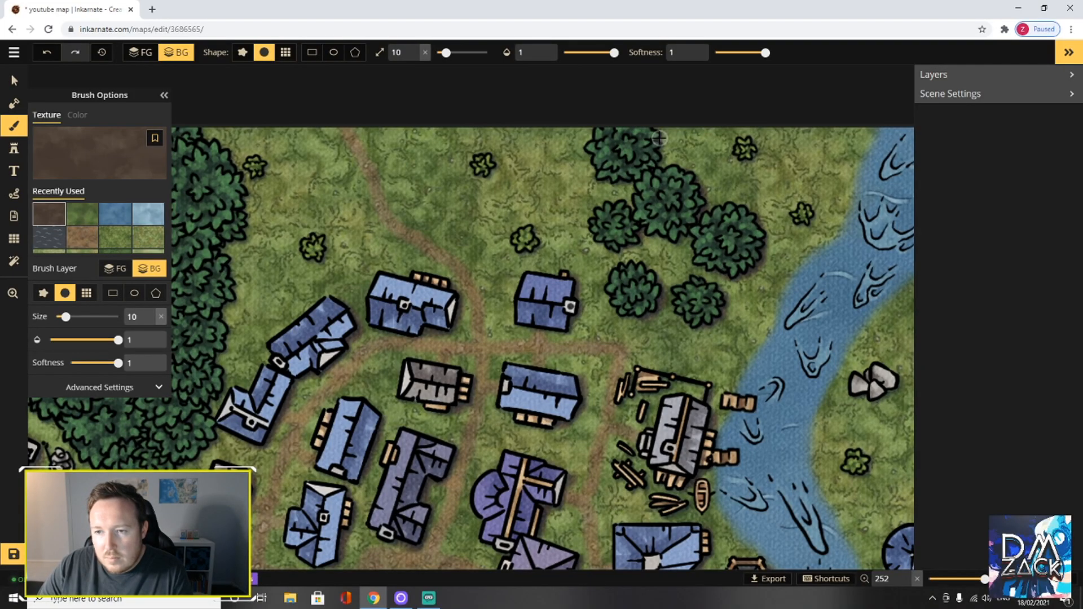
scroll(659, 139, "down", 6)
scroll(684, 260, "up", 6)
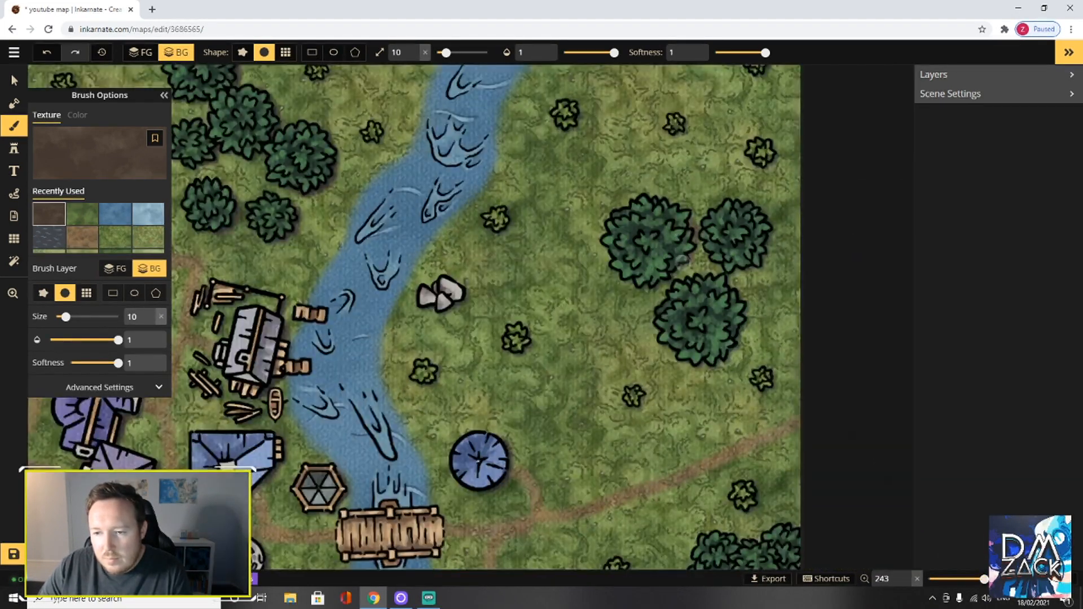
scroll(721, 361, "down", 8)
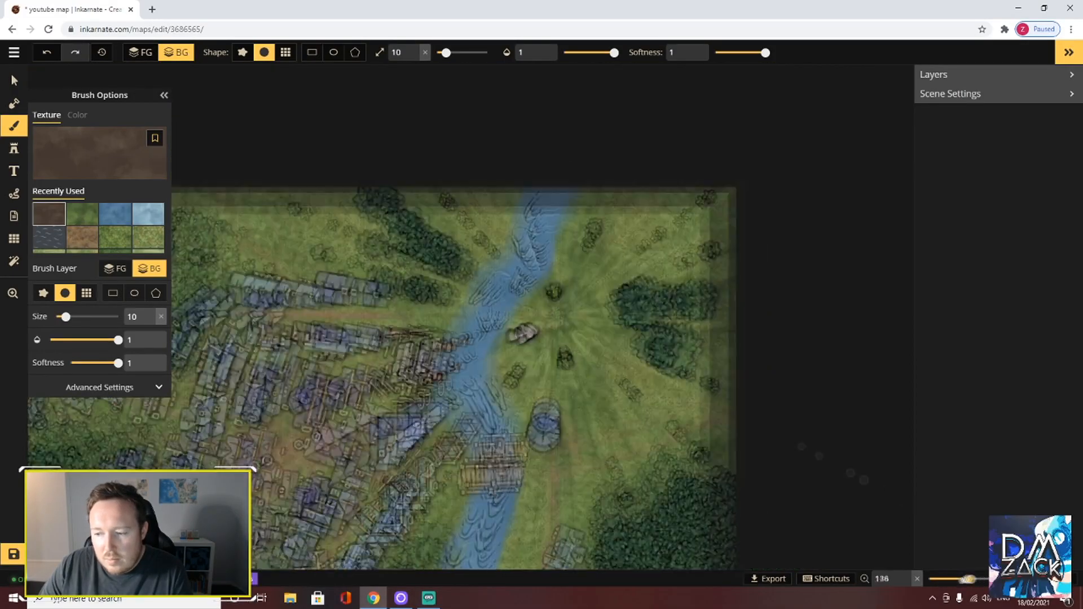
scroll(266, 496, "up", 2)
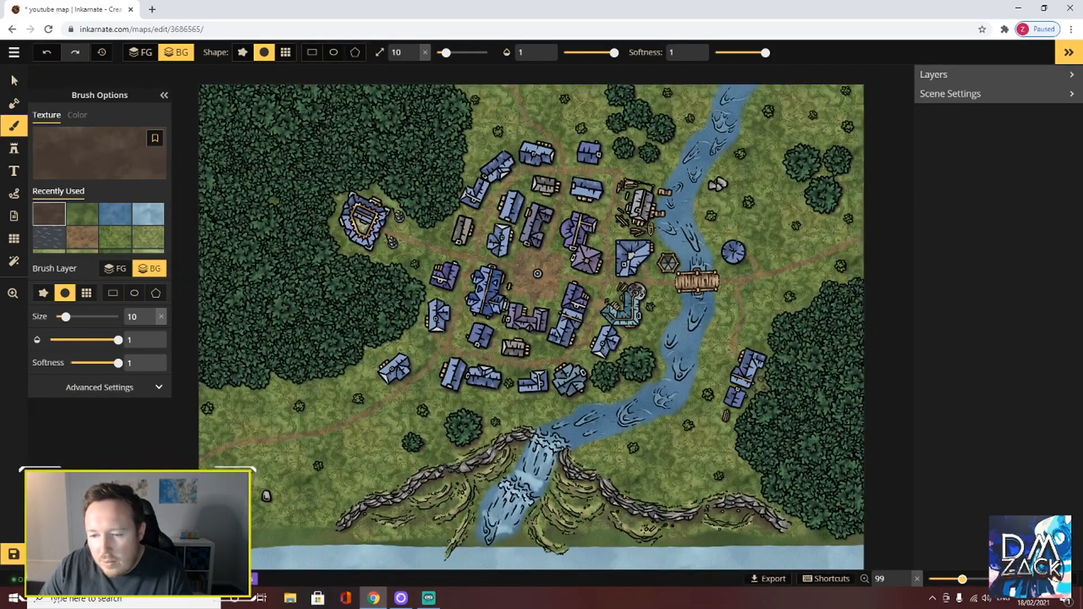
scroll(756, 410, "up", 4)
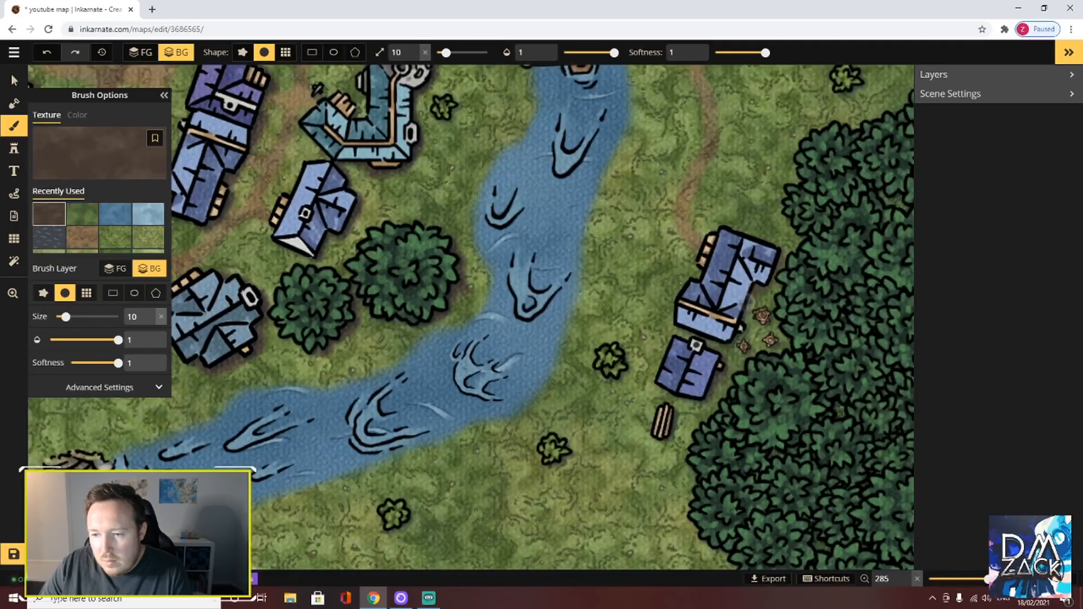
scroll(729, 344, "down", 5)
scroll(705, 185, "up", 4)
scroll(668, 208, "down", 3)
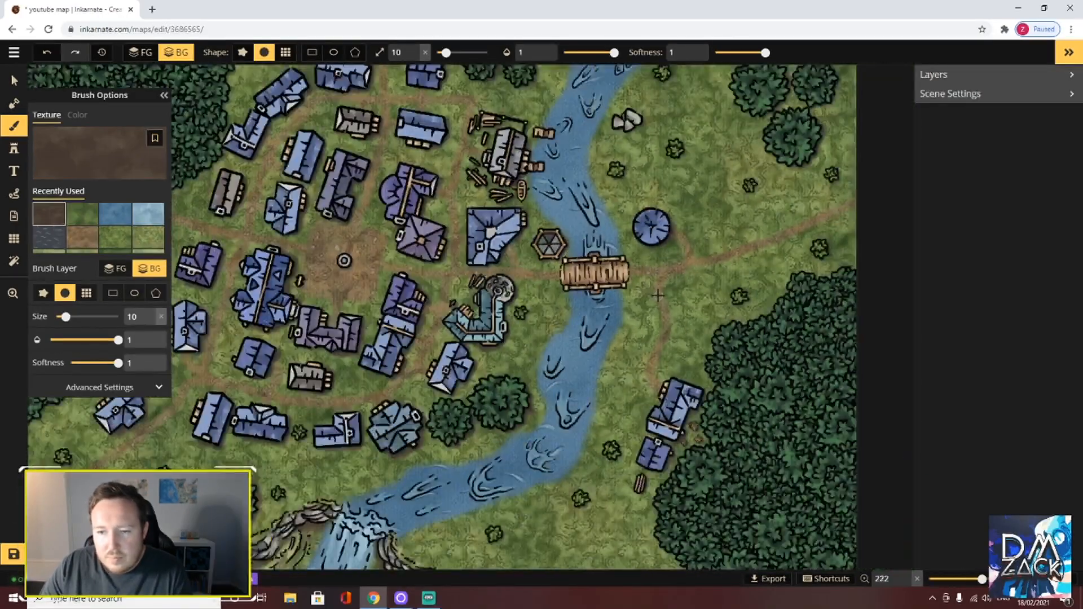
scroll(618, 333, "down", 3)
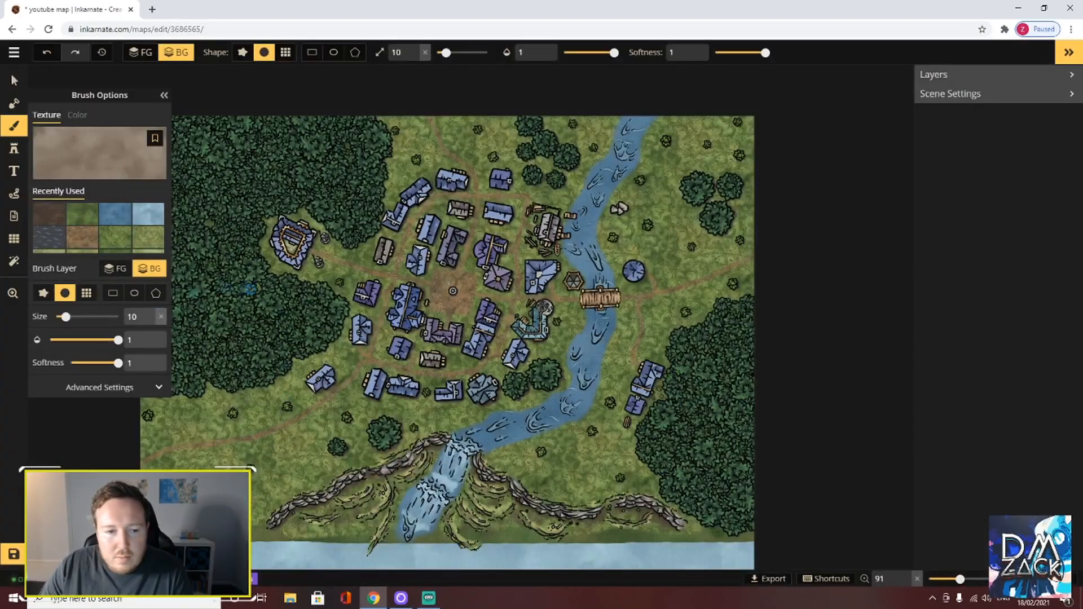
Paint a thin grey-brown ground line with brush size 3 along the river's eastern bank on the background layer.
scroll(667, 223, "up", 5)
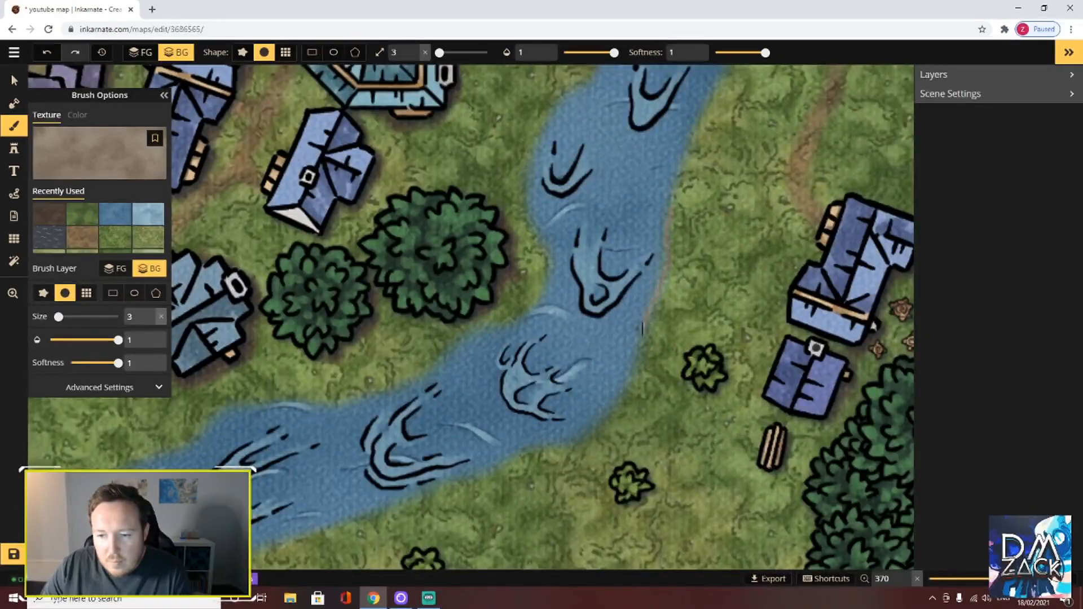
left_click_drag(573, 442, 492, 467)
scroll(672, 383, "down", 4)
scroll(666, 378, "up", 4)
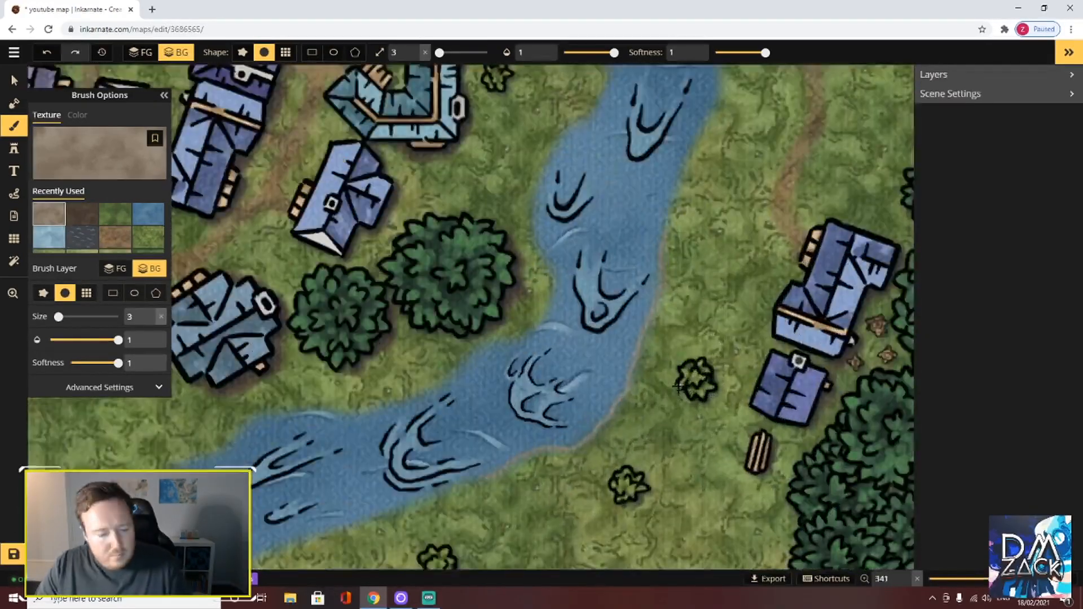
Choose the Ground Simple Intense texture for the brush.
left_click(107, 155)
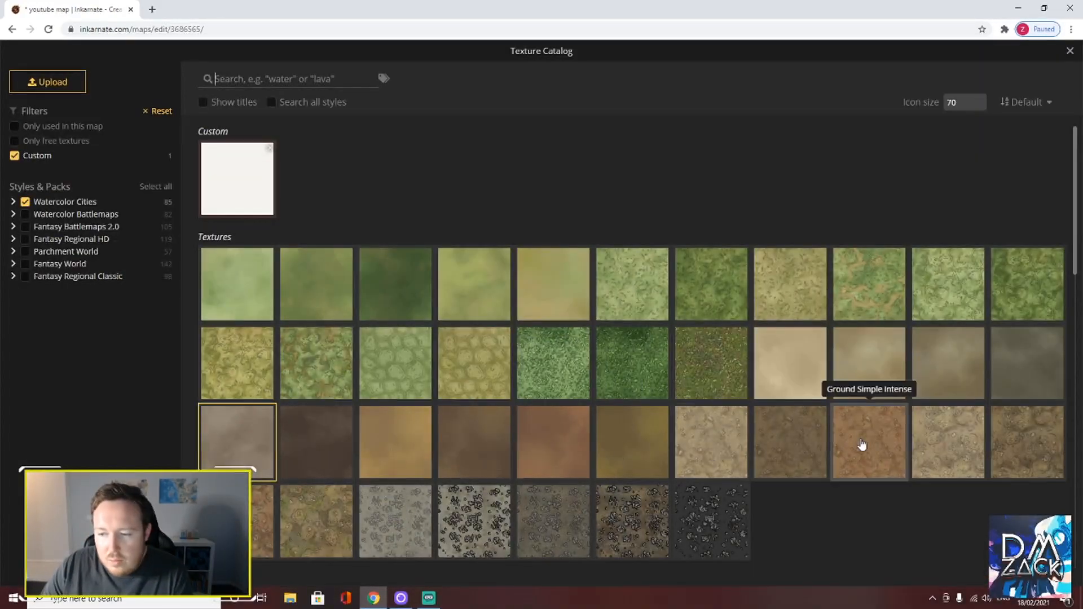
left_click(860, 445)
scroll(598, 430, "down", 5)
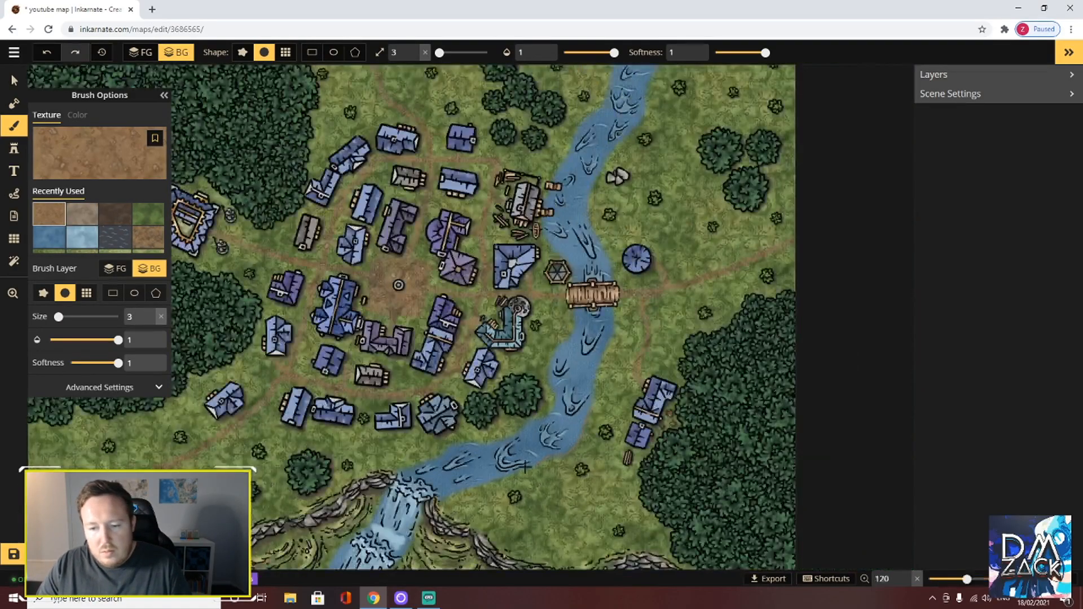
Choose a dark blue water texture and paint a size 7 shading edge along the river's eastern bank below the bridge.
left_click(99, 152)
scroll(561, 452, "down", 10)
scroll(455, 382, "up", 10)
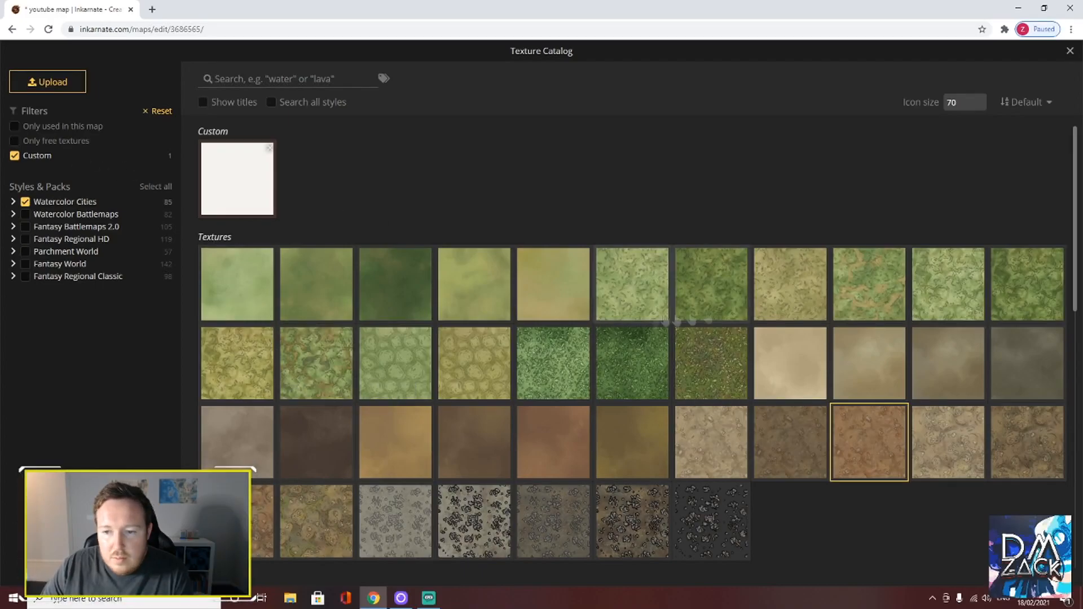
scroll(1069, 113, "down", 10)
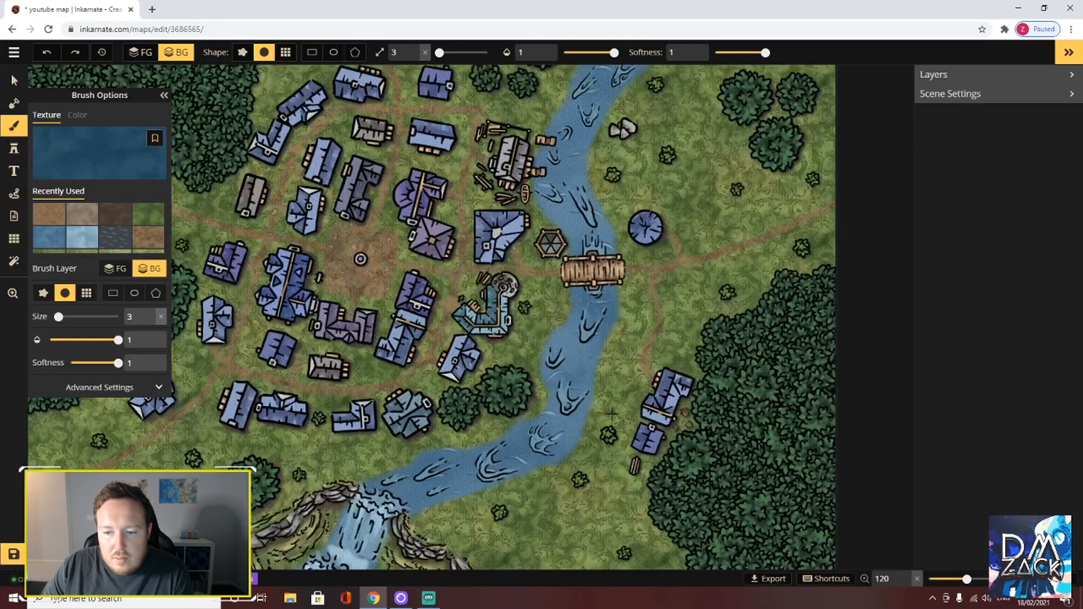
scroll(564, 316, "up", 3)
left_click_drag(58, 317, 62, 316)
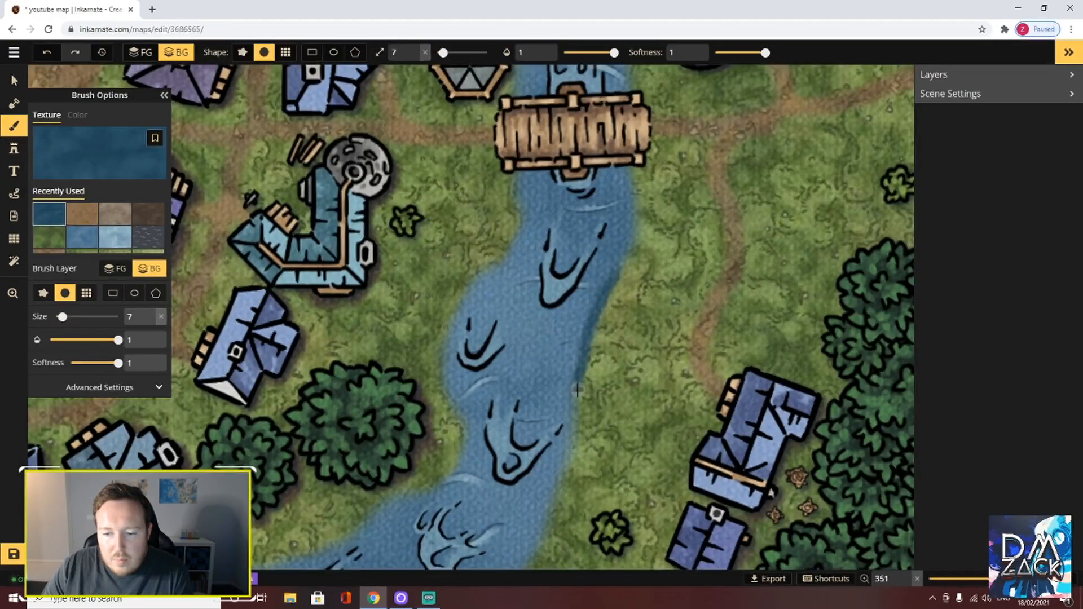
left_click_drag(577, 390, 568, 468)
scroll(571, 454, "down", 8)
scroll(571, 428, "up", 6)
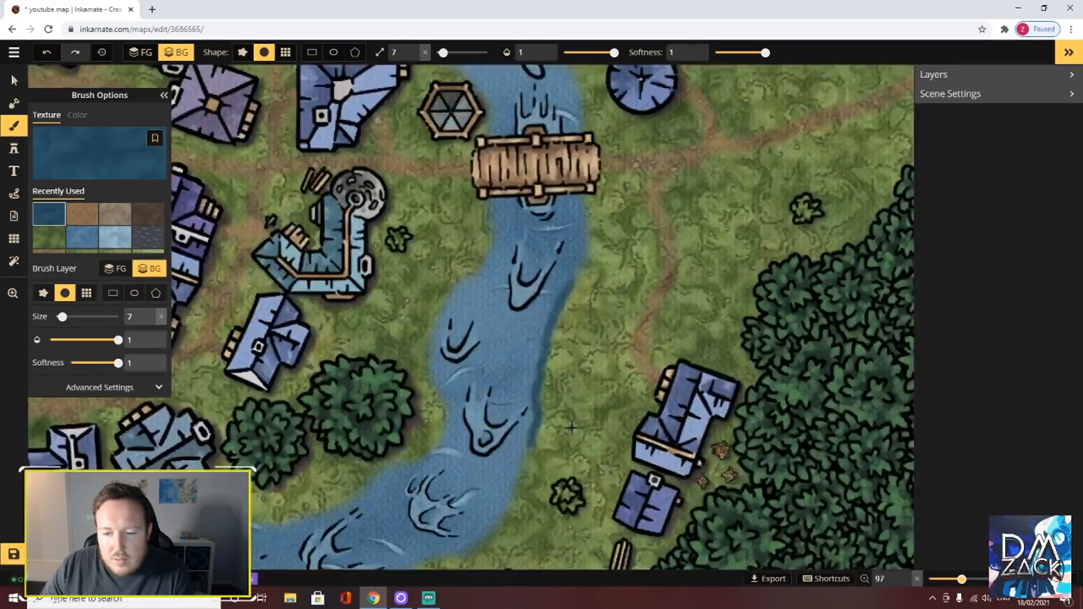
Try rough-edged Add mask strokes with size 11 and roughness 8 beside the river below the bridge, undoing the attempts.
scroll(571, 427, "up", 2)
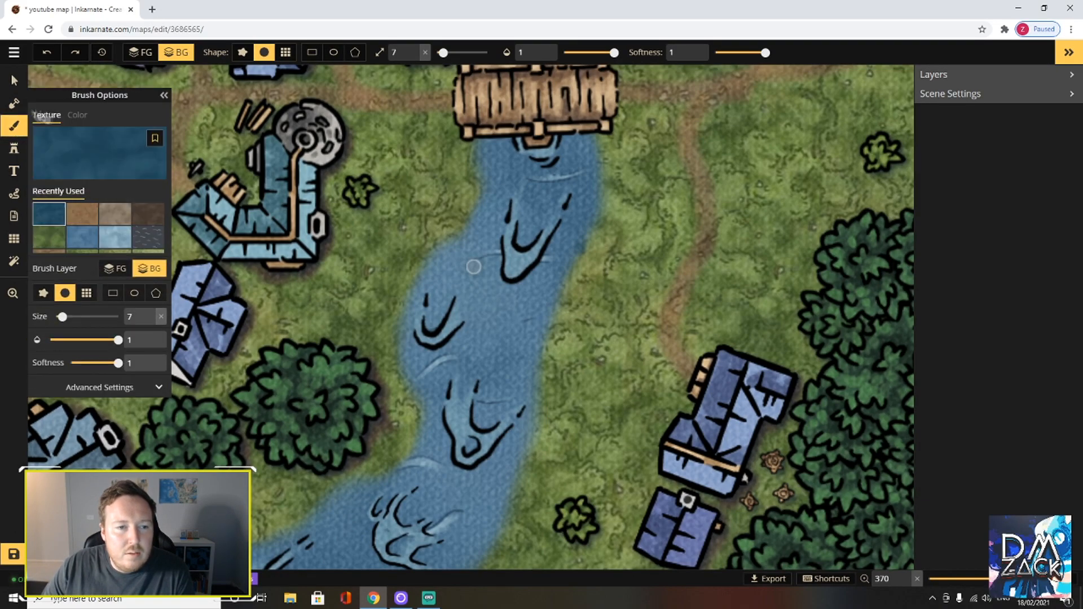
left_click(13, 104)
left_click_drag(102, 164, 66, 164)
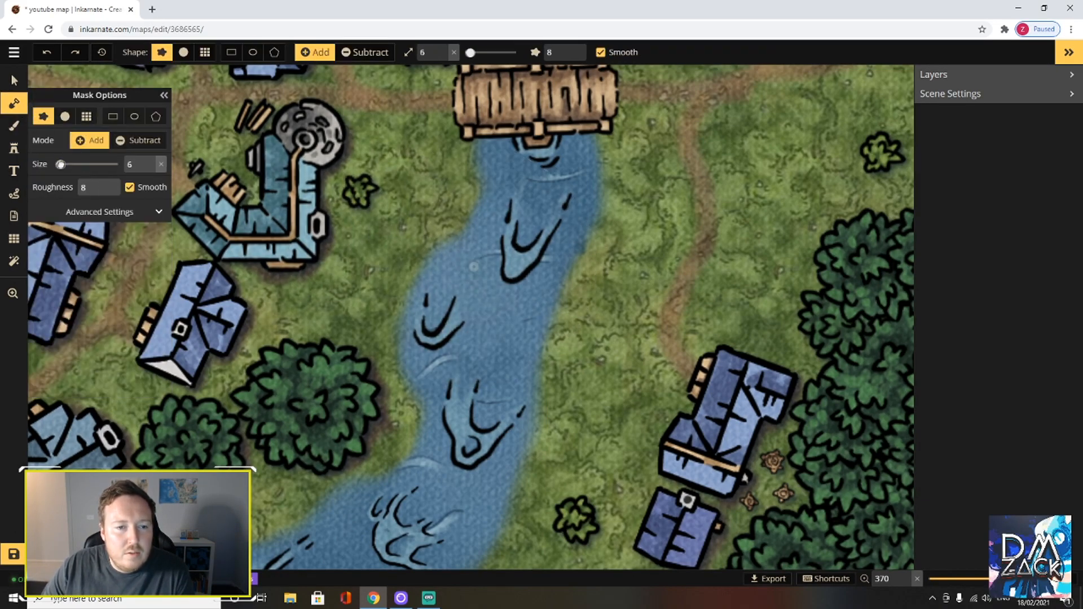
left_click_drag(554, 286, 563, 400)
scroll(634, 391, "down", 6)
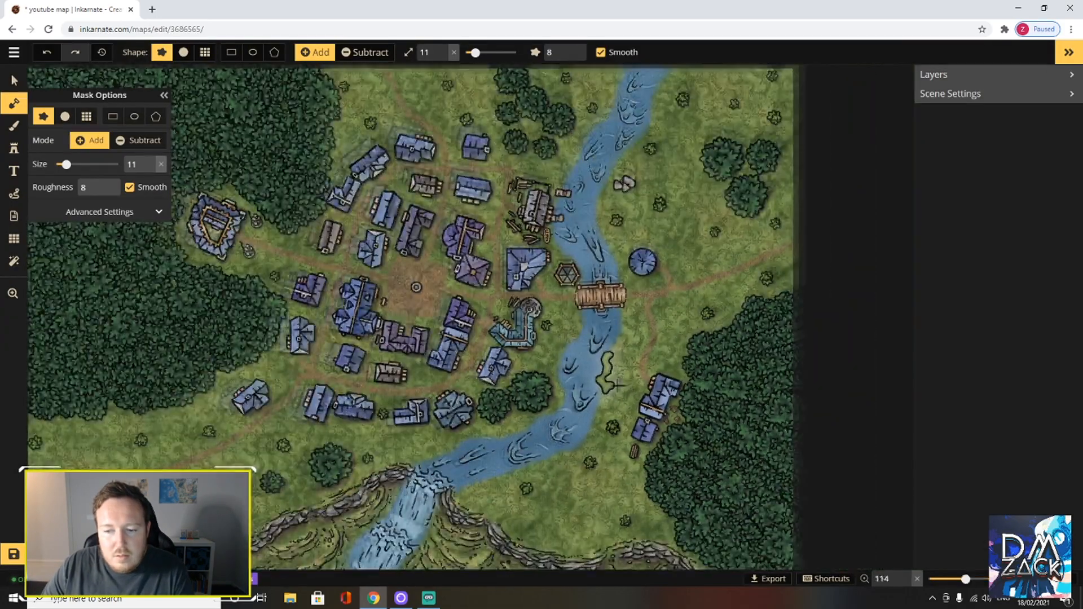
scroll(618, 384, "up", 5)
key("ctrl+z")
left_click_drag(586, 255, 545, 371)
key("ctrl+z")
Try an Add mask stroke with size 11 and roughness 3 across the river's eastern bank, and undo it.
left_click(139, 140)
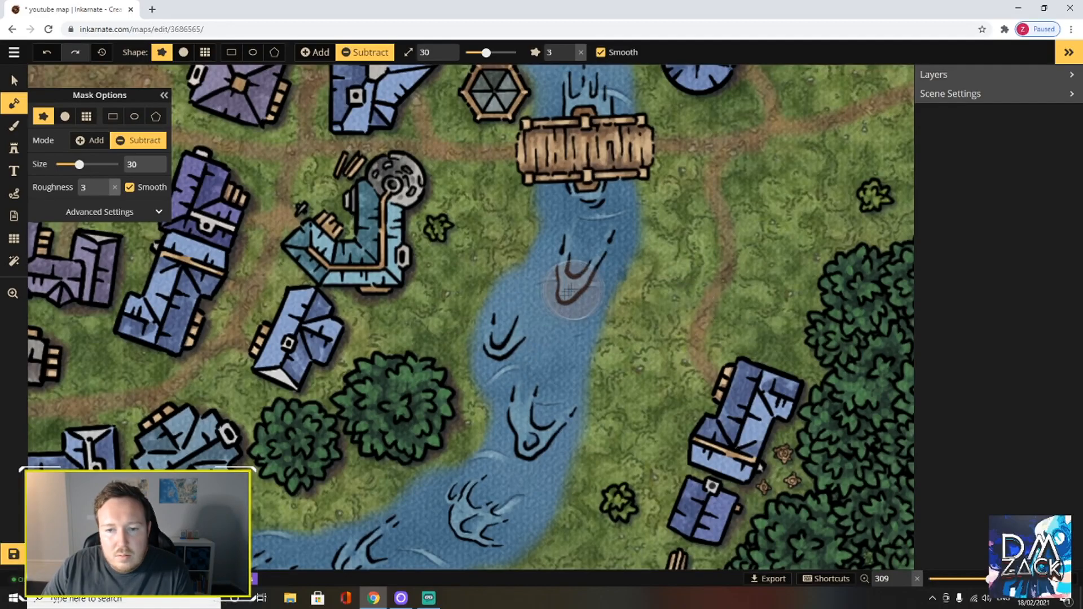
left_click(14, 126)
left_click(15, 80)
left_click(14, 104)
left_click(316, 54)
left_click(362, 58)
left_click(316, 54)
left_click_drag(588, 276, 674, 303)
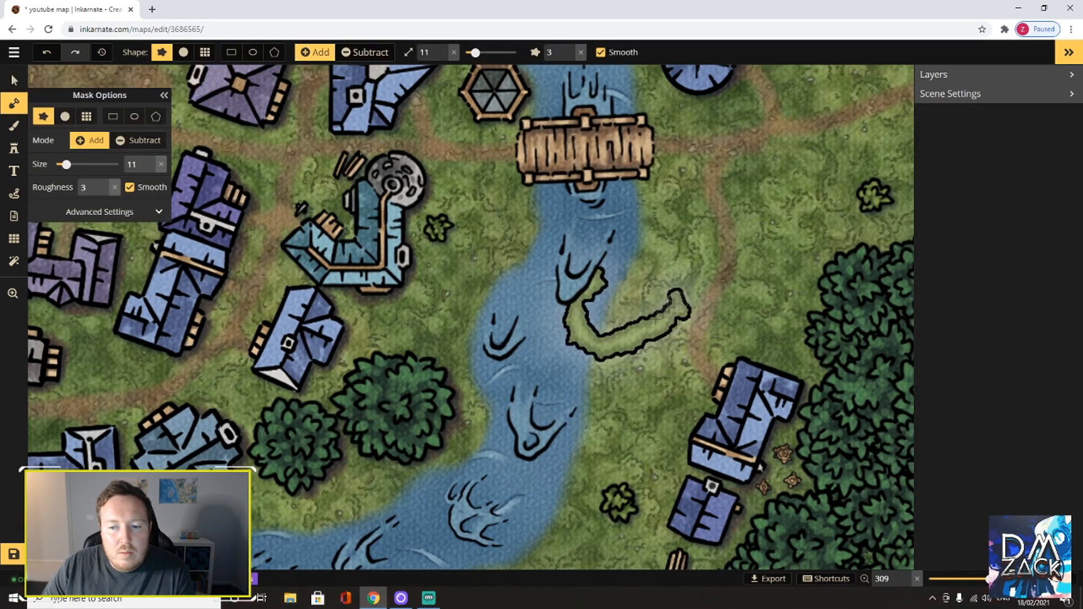
key("ctrl+z")
Add a mask over the entire map using the circular brush at size 123.
scroll(538, 417, "down", 6)
scroll(533, 338, "up", 3)
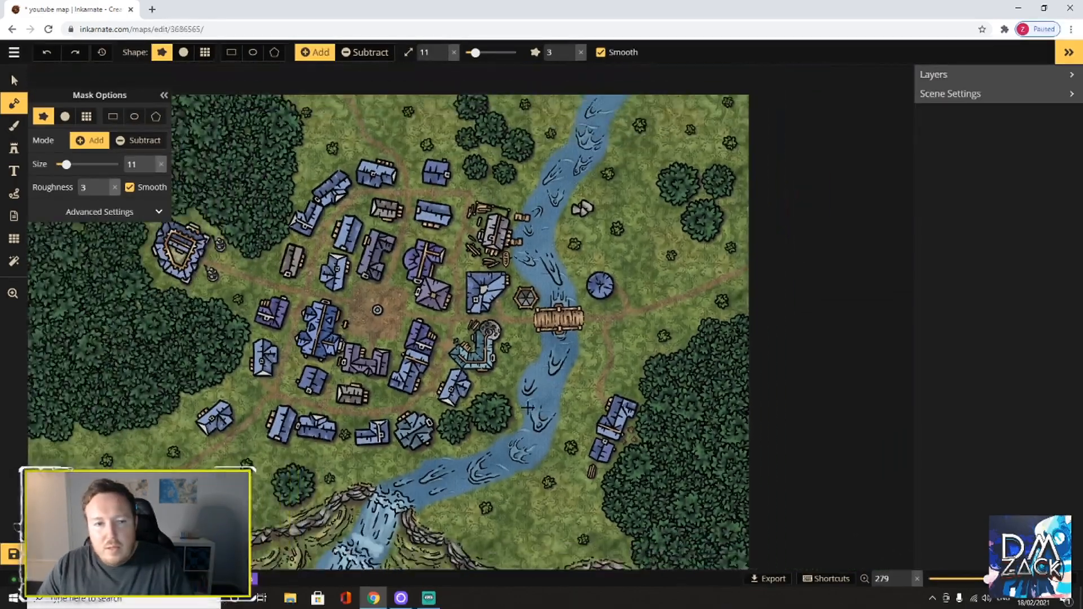
scroll(519, 367, "down", 1)
scroll(694, 452, "up", 1)
left_click_drag(956, 587, 950, 583)
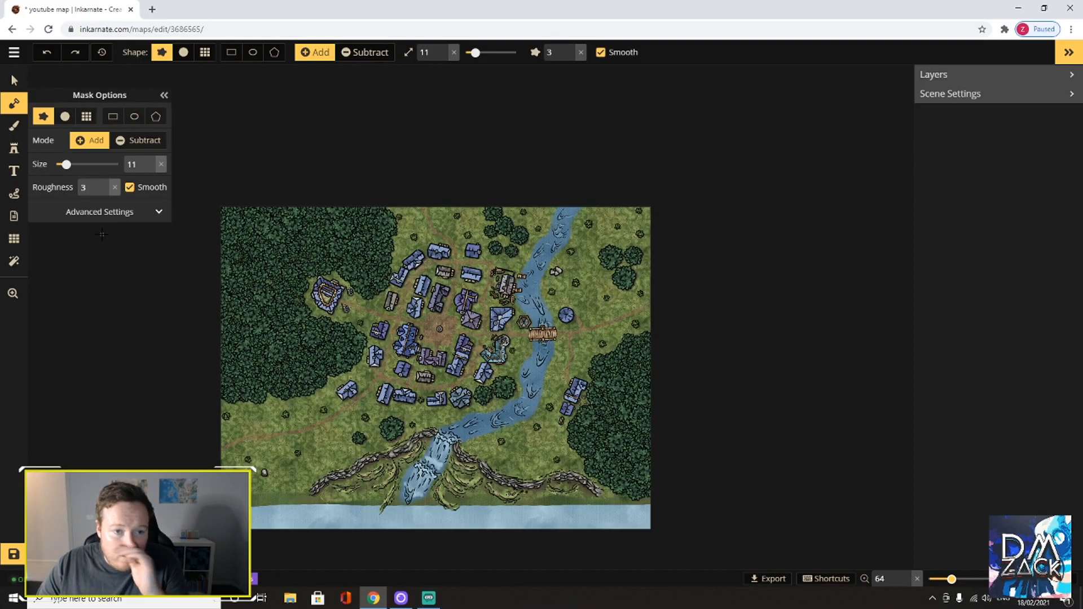
left_click(66, 117)
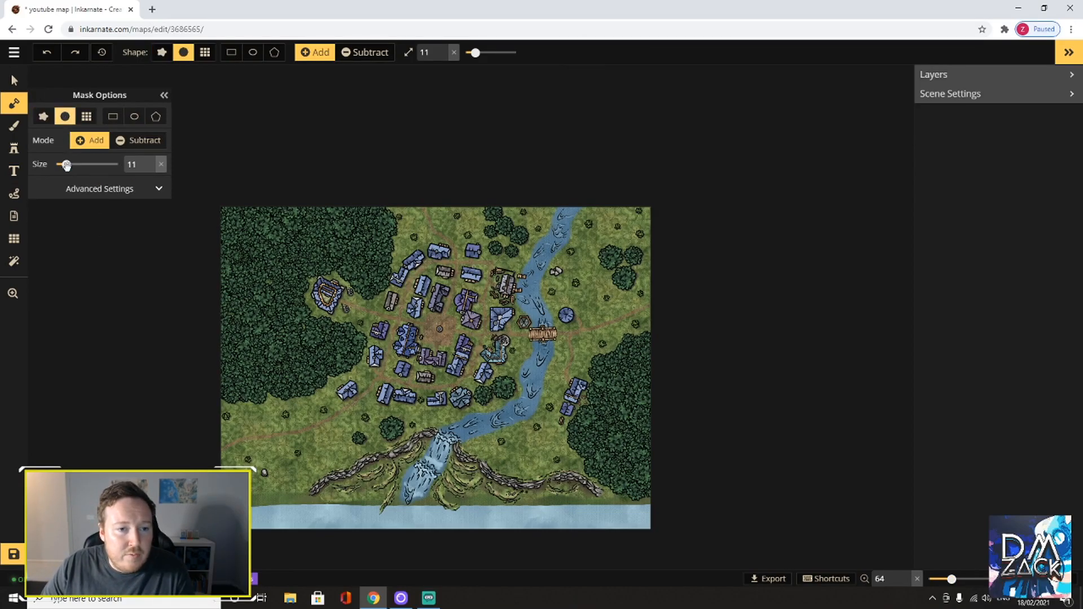
left_click_drag(623, 220, 398, 203)
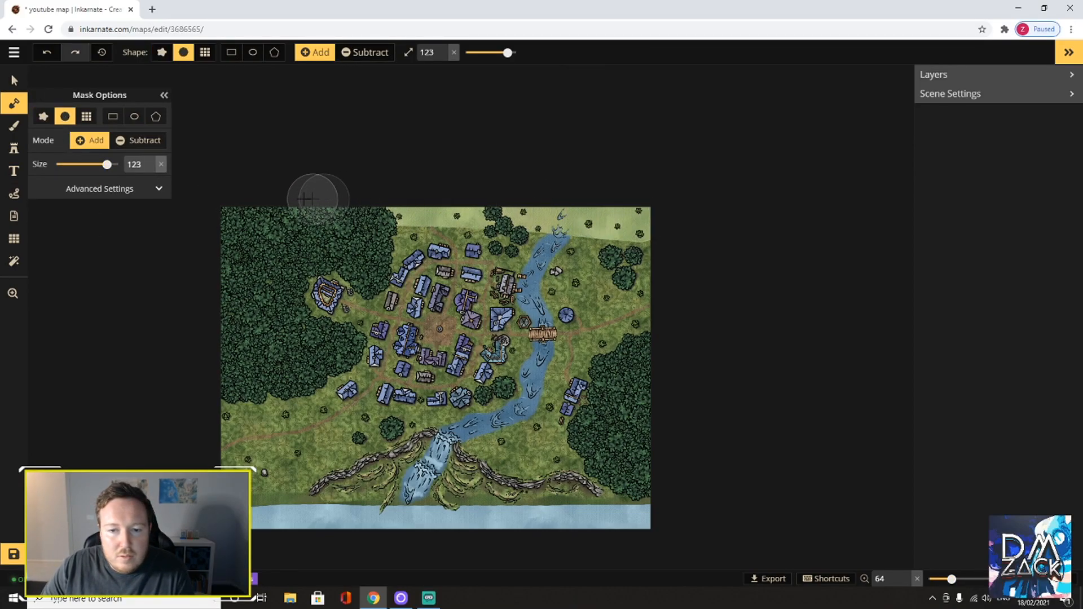
mouse_move(248, 228)
left_mouse_down()
mouse_move(713, 242)
mouse_move(394, 307)
mouse_move(194, 399)
mouse_move(234, 430)
mouse_move(559, 460)
mouse_move(315, 513)
mouse_move(730, 483)
left_mouse_up()
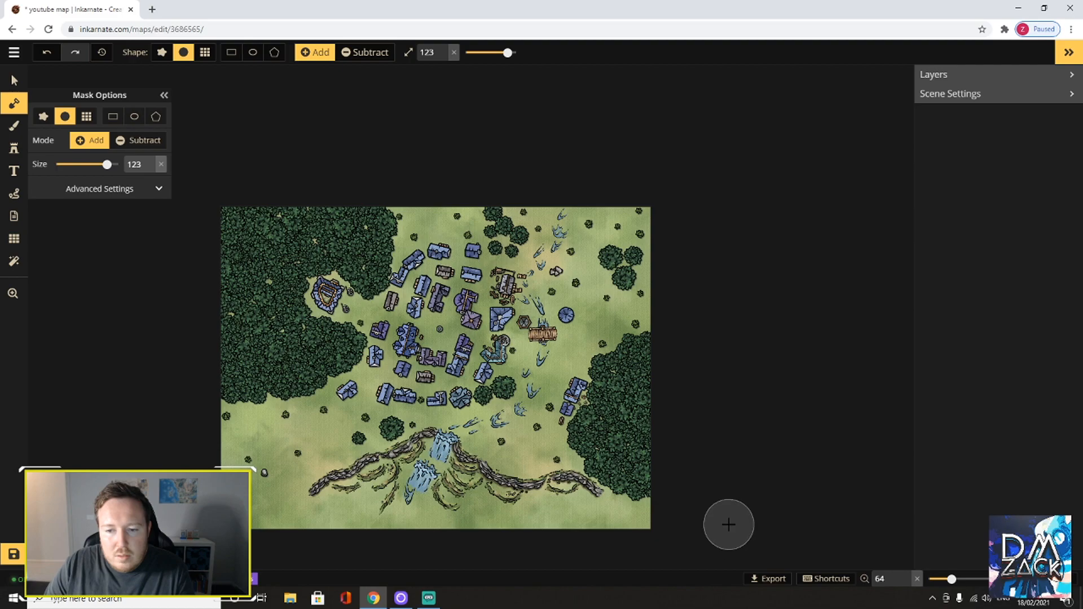
Carve the river's course out of the mask in Subtract mode at size 30, and undo the mask strokes.
left_click(136, 142)
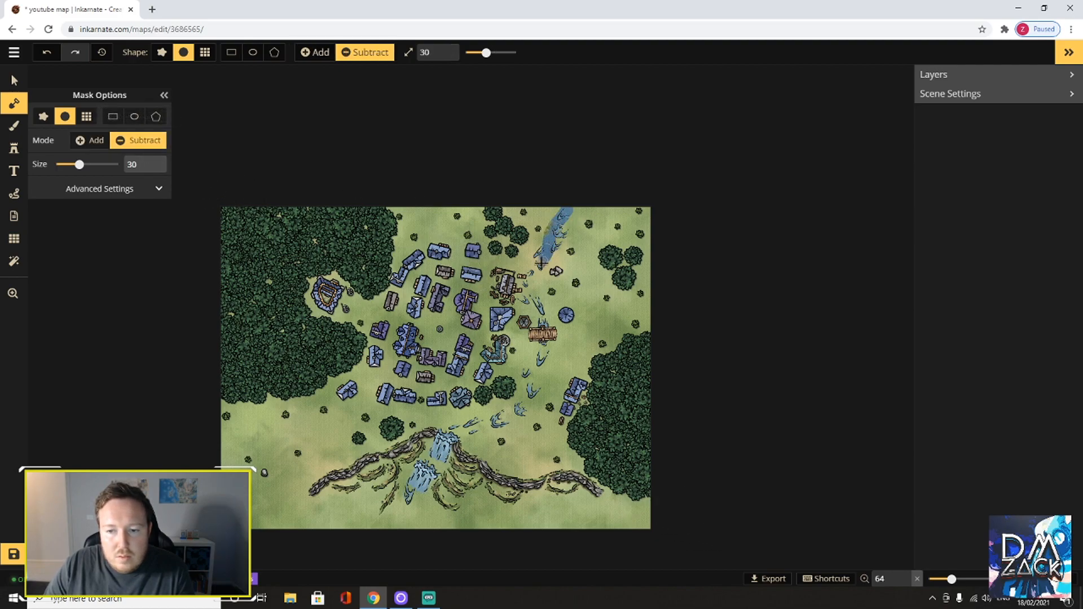
mouse_move(504, 415)
left_mouse_down()
mouse_move(451, 425)
mouse_move(373, 539)
left_mouse_up()
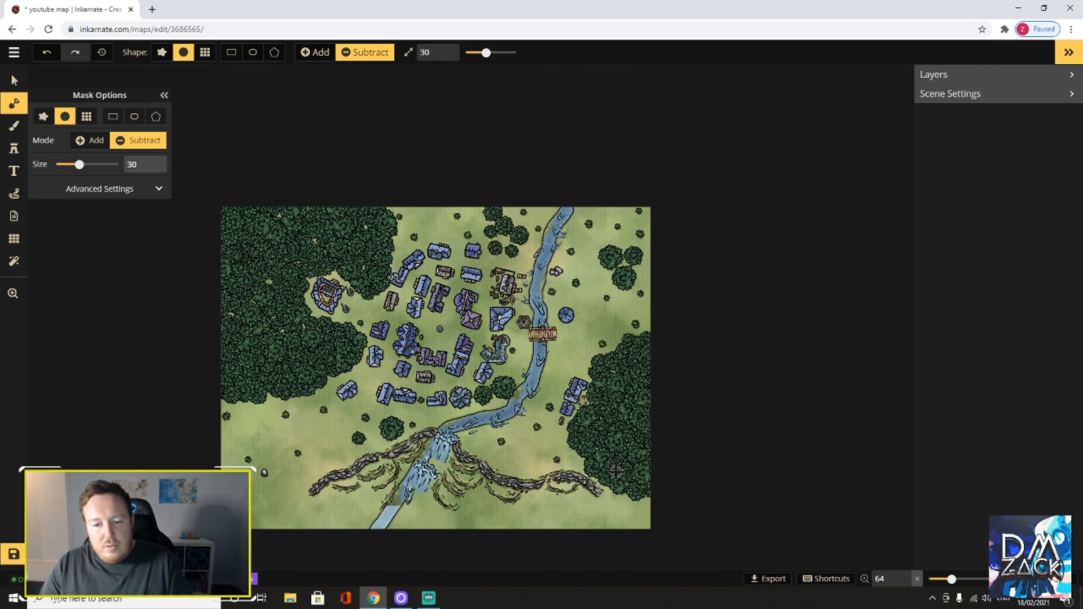
key("ctrl+z")
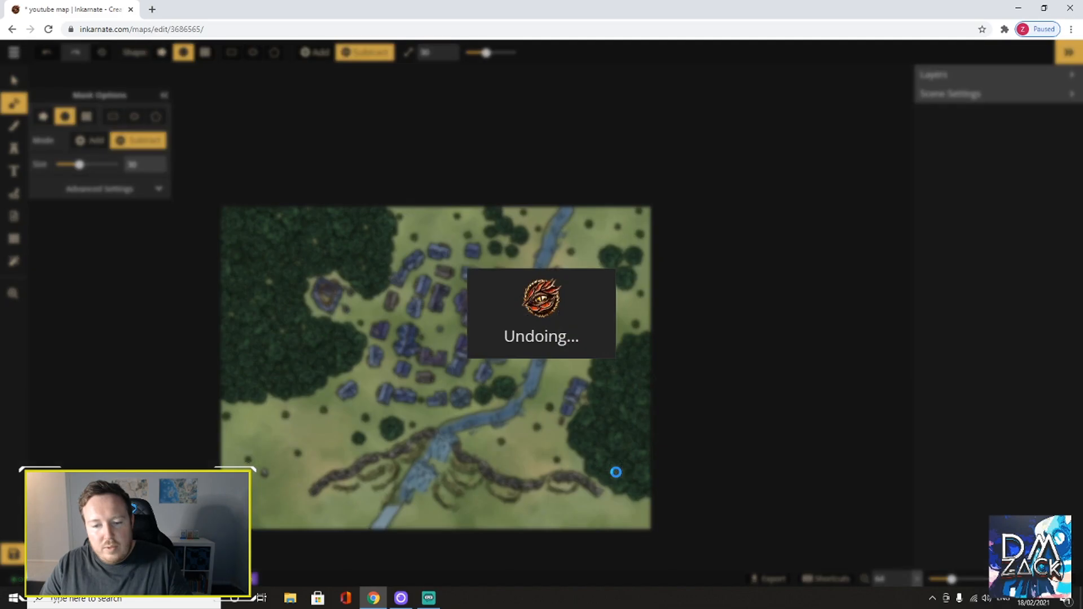
key("ctrl+z")
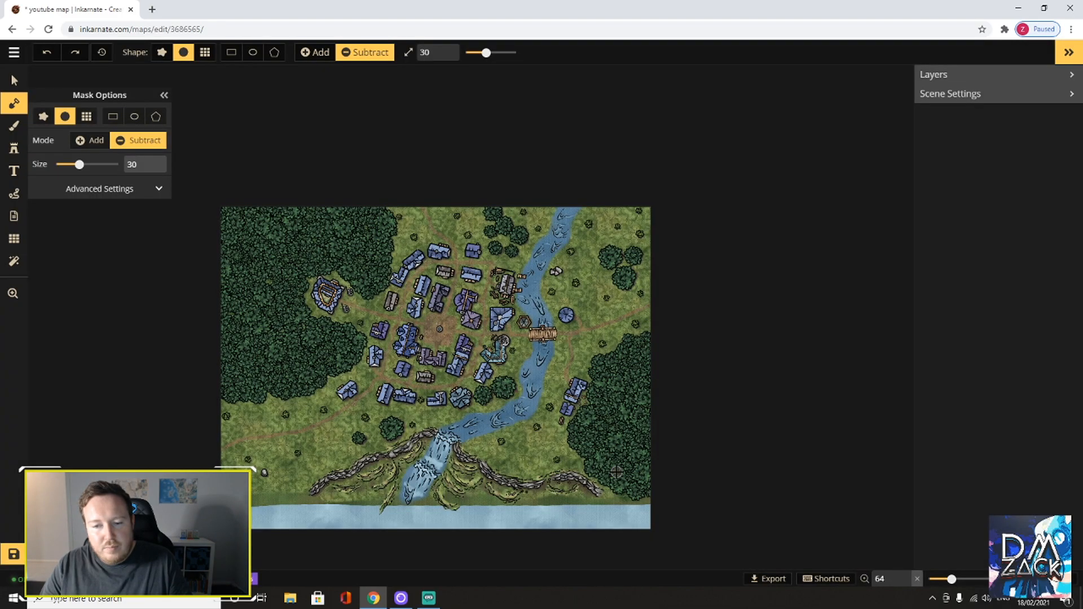
Try a circular Add mask stroke at size 73 down the river past the bridge, and undo it.
scroll(618, 216, "up", 5)
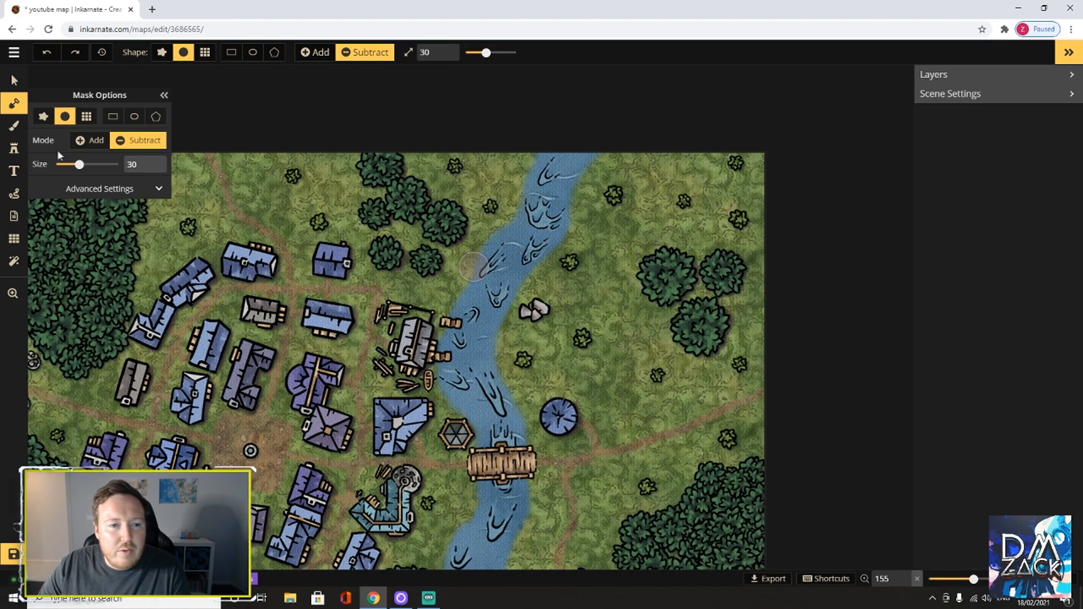
left_click(86, 141)
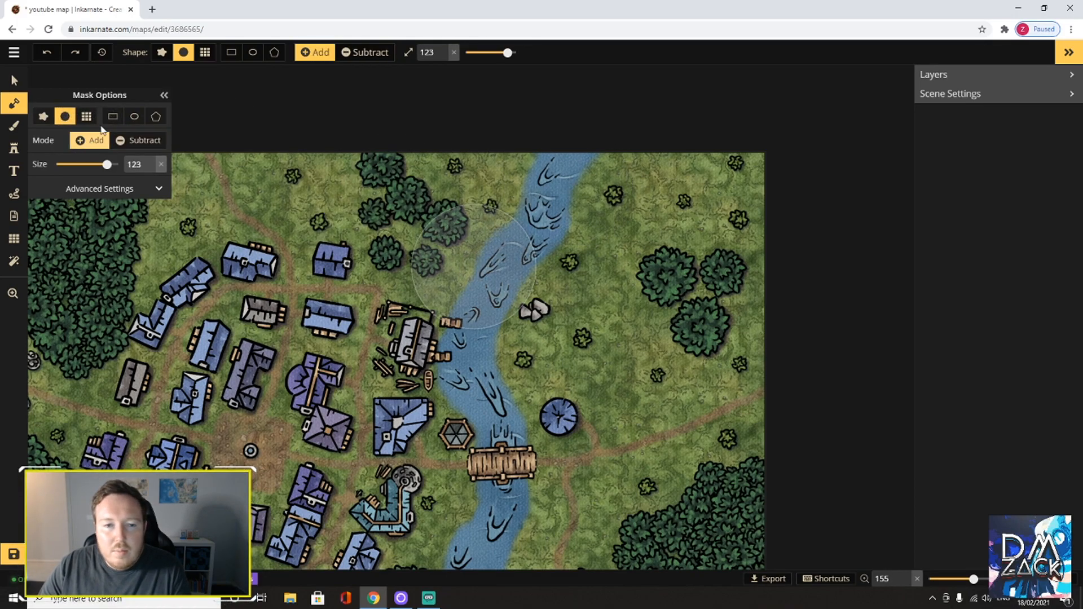
left_click_drag(106, 163, 91, 164)
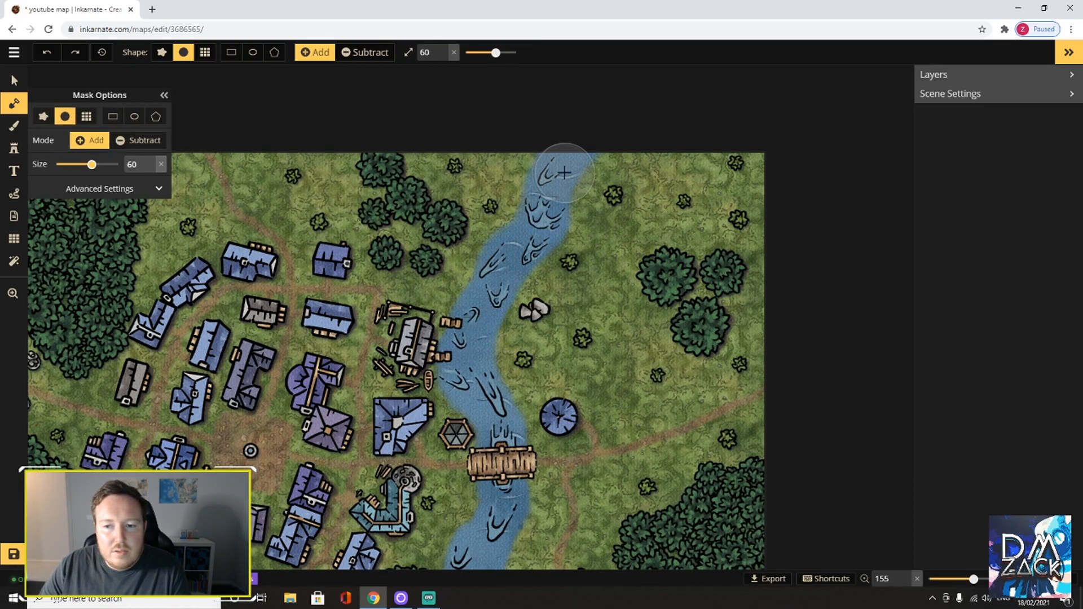
left_click_drag(91, 164, 94, 164)
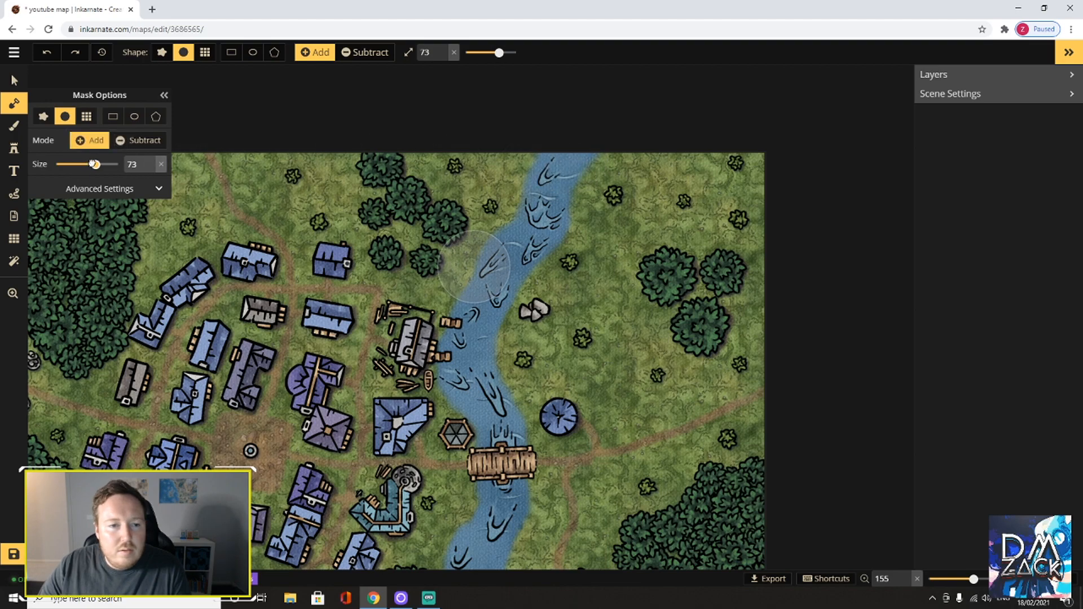
mouse_move(573, 145)
left_mouse_down()
mouse_move(528, 252)
mouse_move(468, 344)
mouse_move(469, 381)
mouse_move(496, 416)
mouse_move(496, 517)
left_mouse_up()
scroll(618, 505, "down", 2)
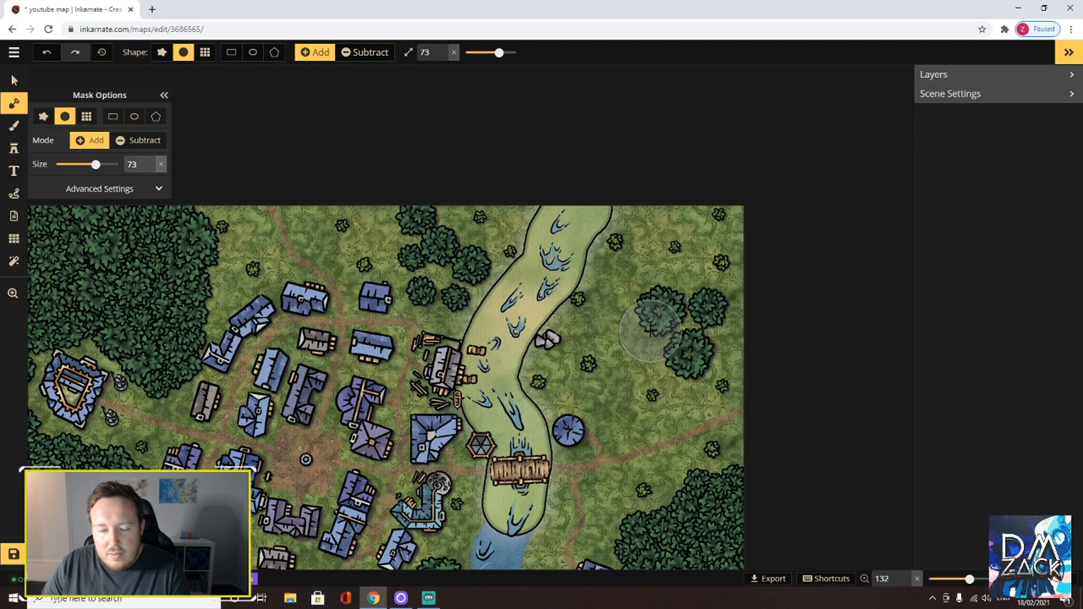
key("ctrl+z")
scroll(791, 527, "down", 2)
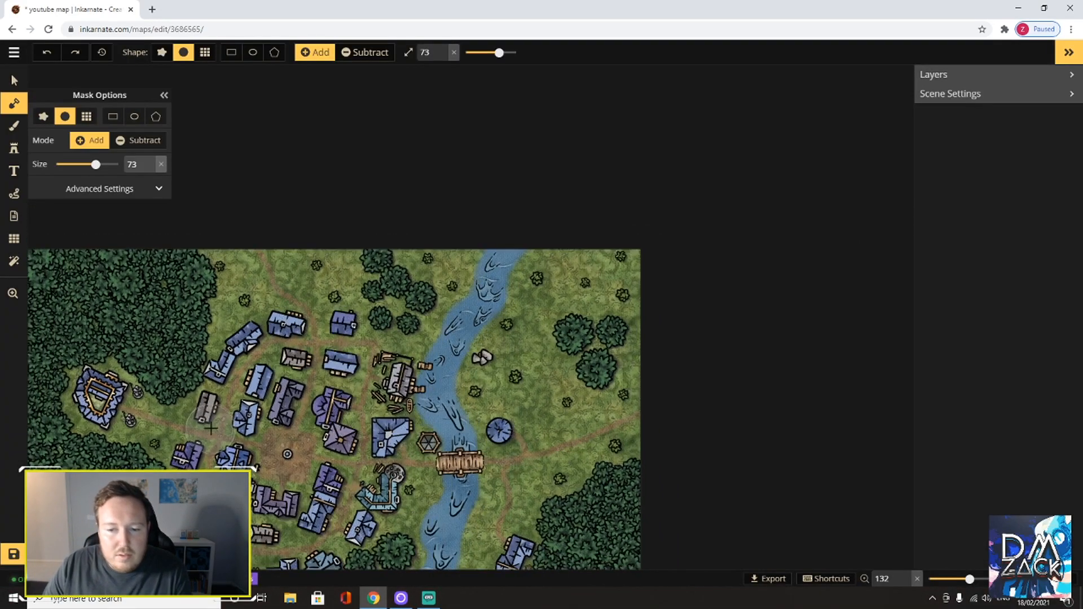
scroll(835, 502, "down", 4)
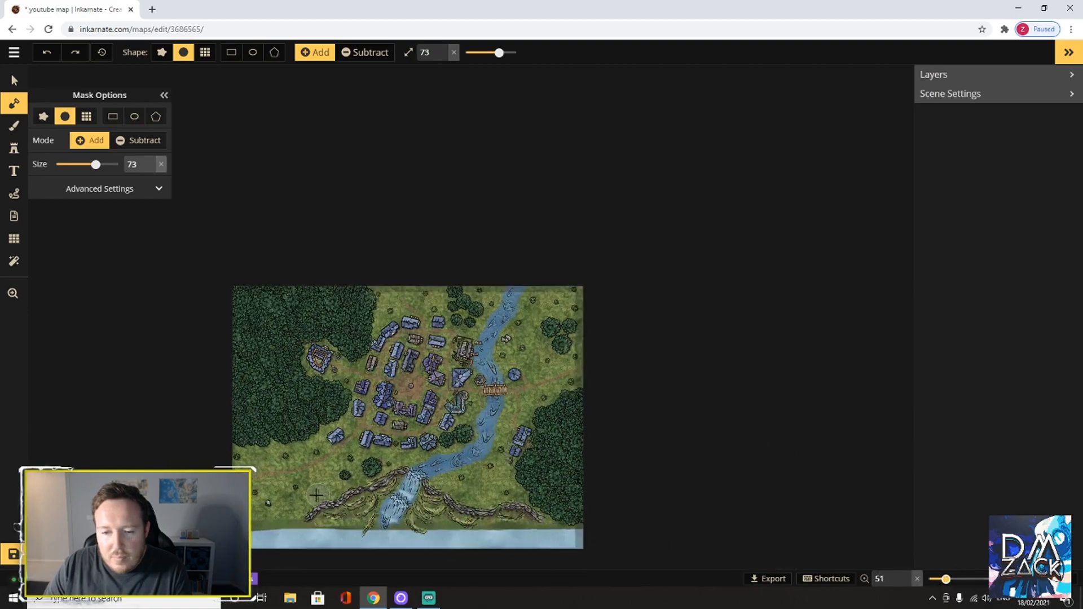
scroll(403, 482, "up", 3)
scroll(459, 532, "up", 2)
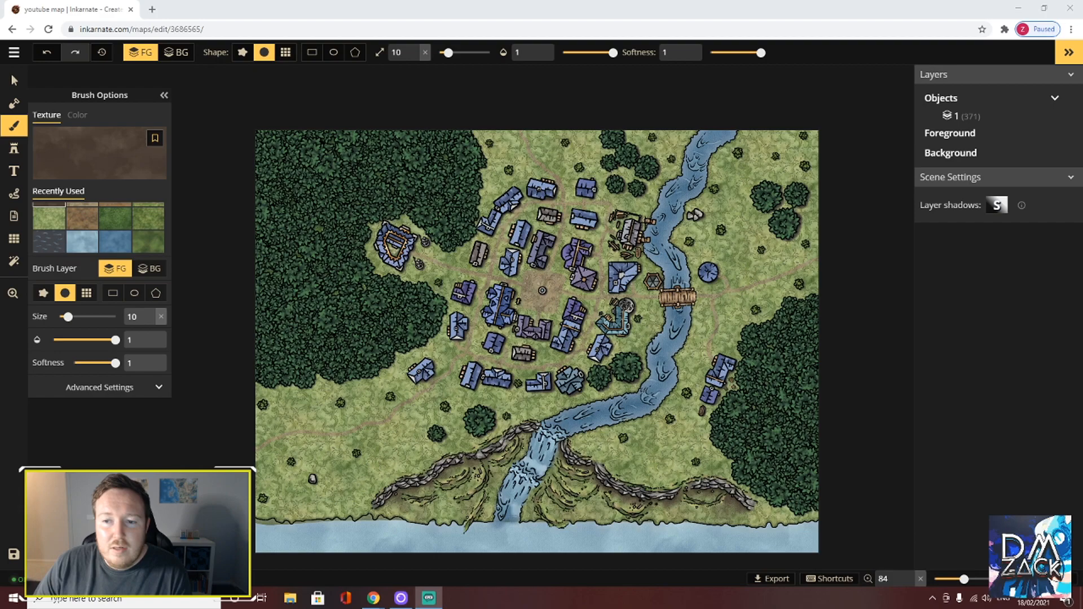
Examine the rough mask edges of the river banks between the bridge and the waterfall.
left_click(14, 102)
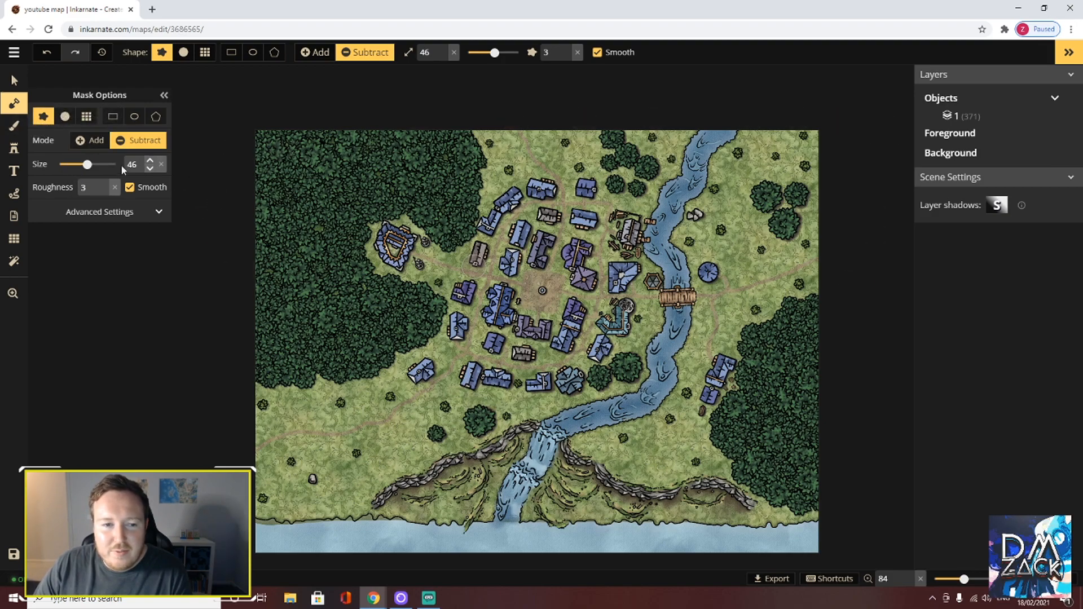
left_click(14, 80)
scroll(747, 261, "up", 1)
scroll(747, 262, "up", 3)
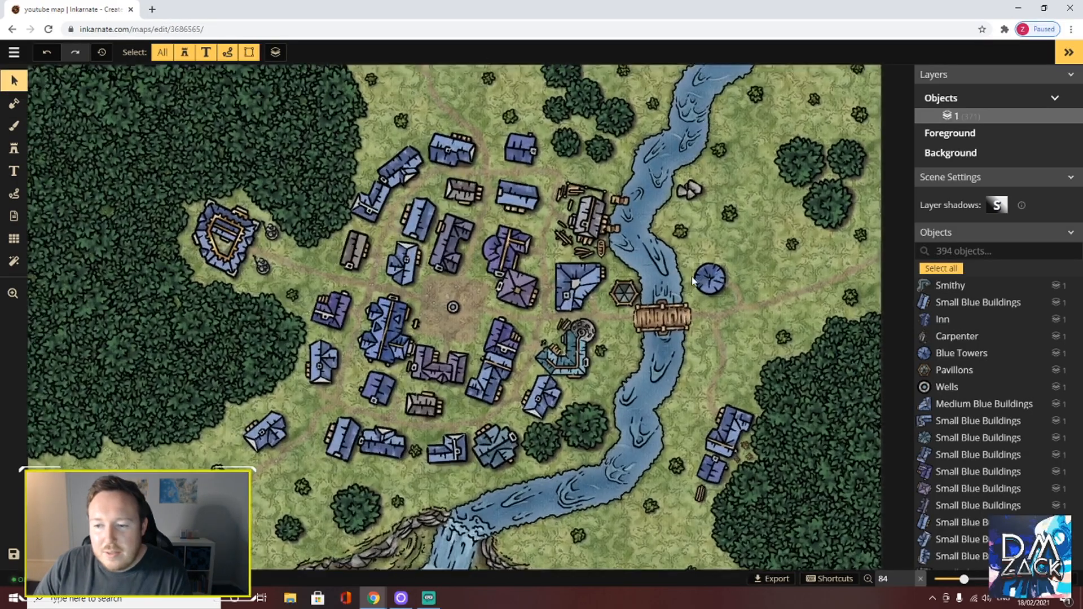
scroll(673, 186, "down", 3)
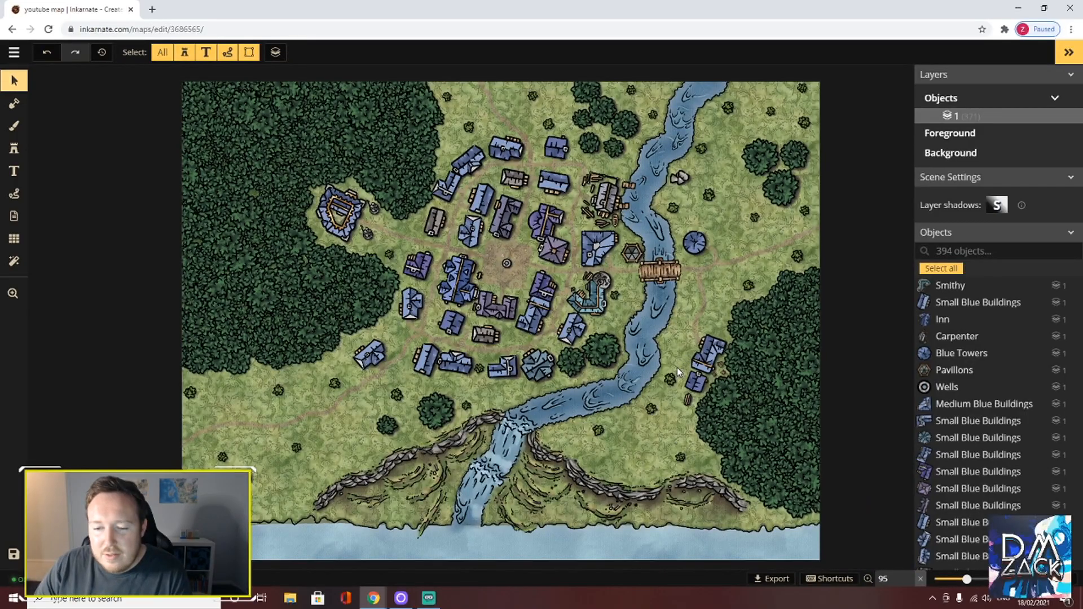
scroll(679, 372, "up", 4)
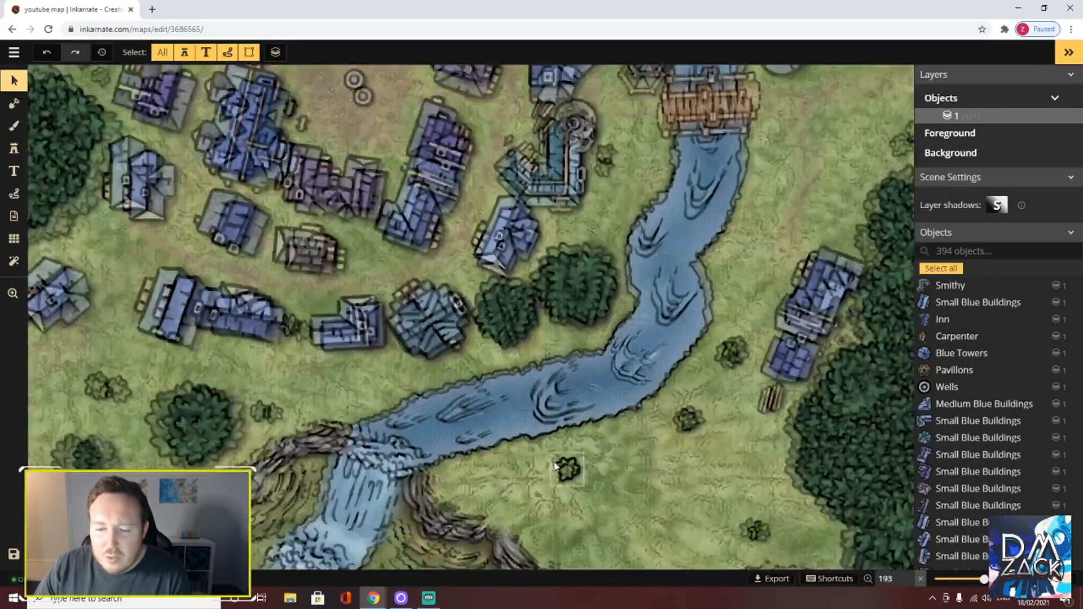
scroll(554, 464, "up", 2)
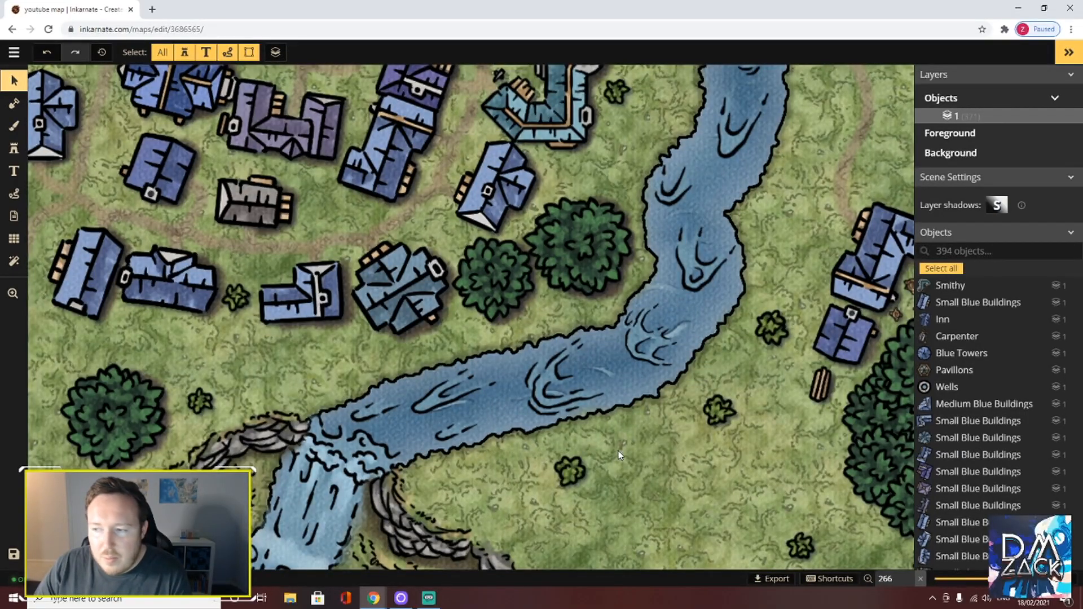
Apply the recently used blue water texture to the lower river with the size 10 round brush, and set the brush to the background layer.
left_click(14, 125)
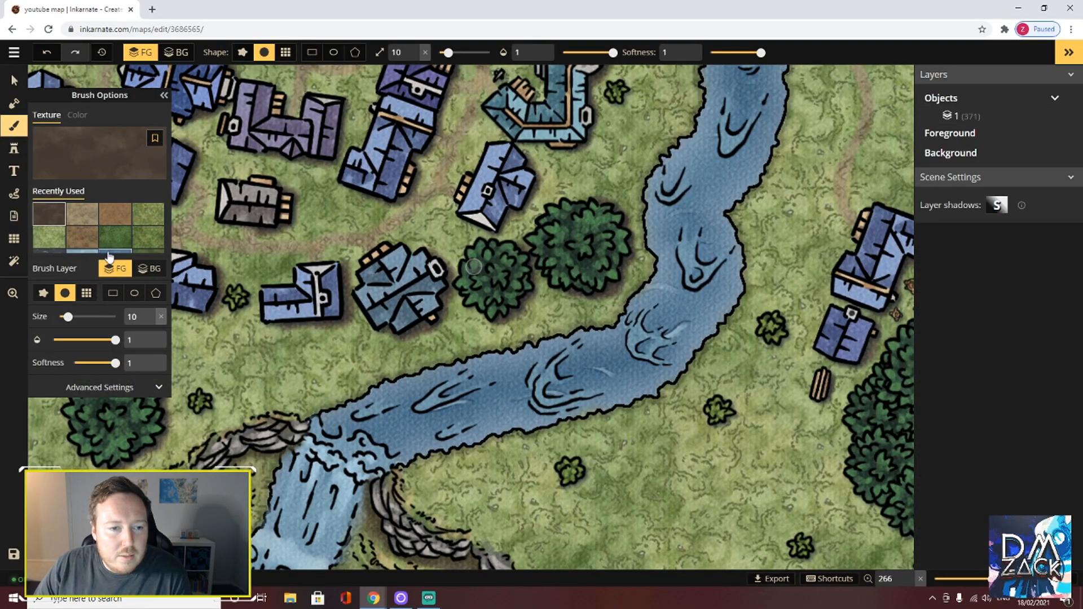
scroll(108, 256, "down", 1)
left_click(110, 247)
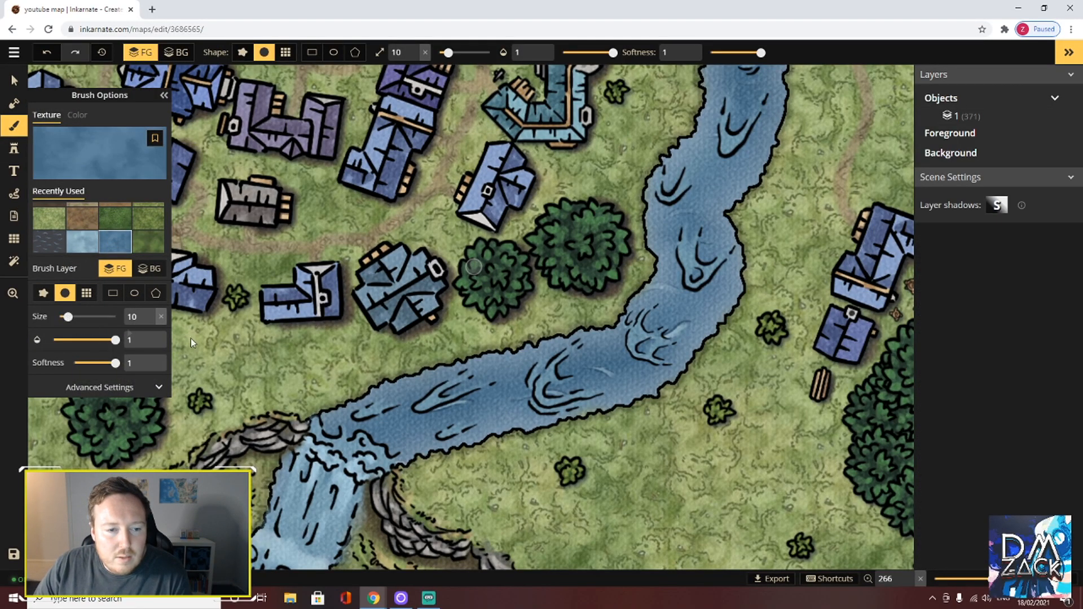
left_click(585, 414)
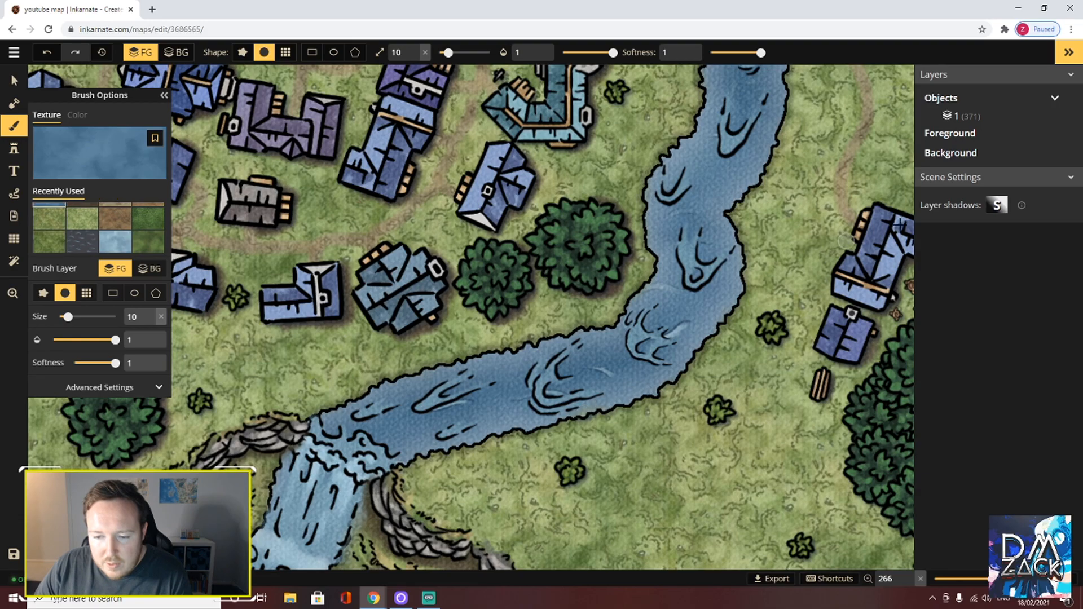
left_click(150, 269)
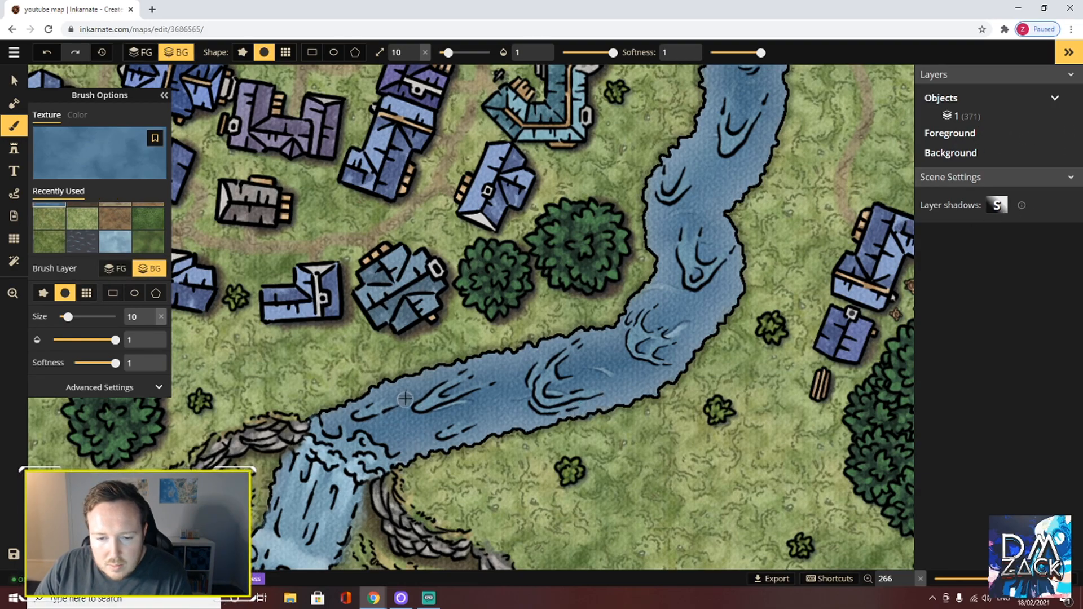
Examine the river, waterfall and coastline across the map.
scroll(458, 491, "down", 4)
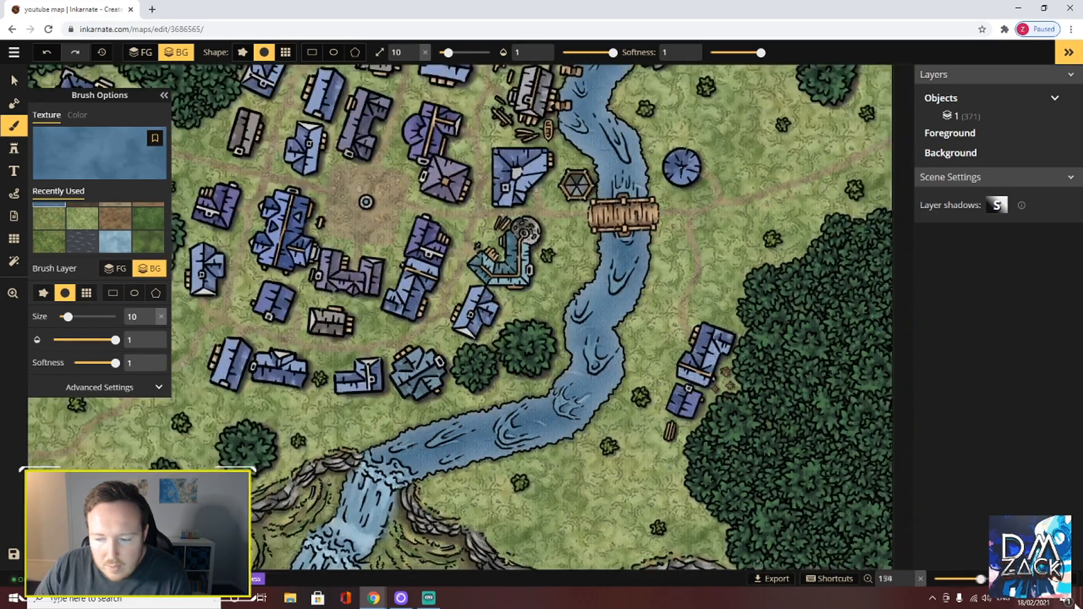
scroll(480, 451, "down", 3)
scroll(506, 363, "up", 5)
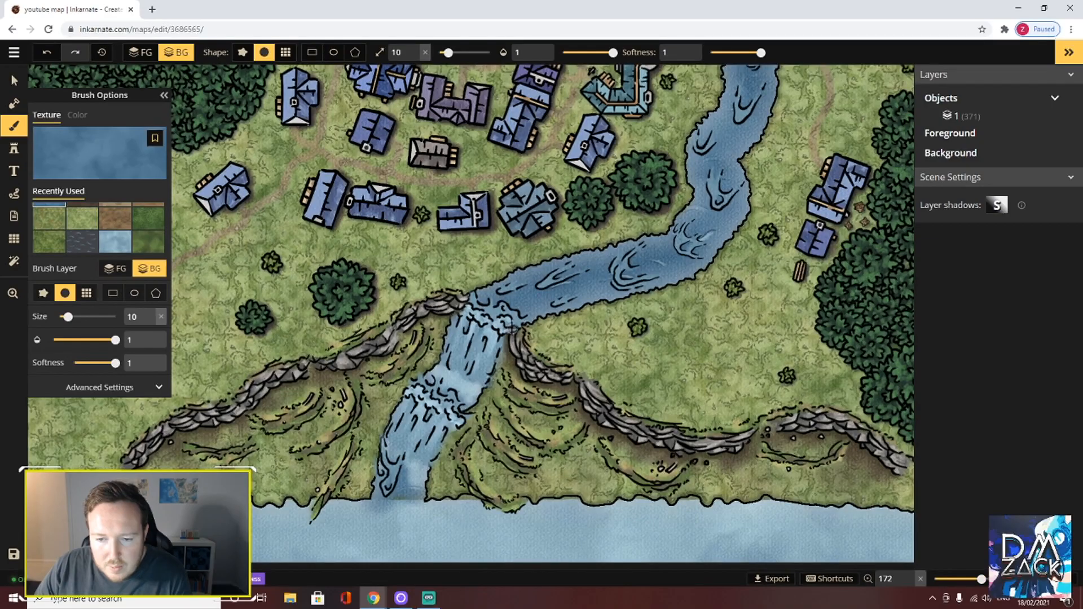
scroll(710, 333, "down", 5)
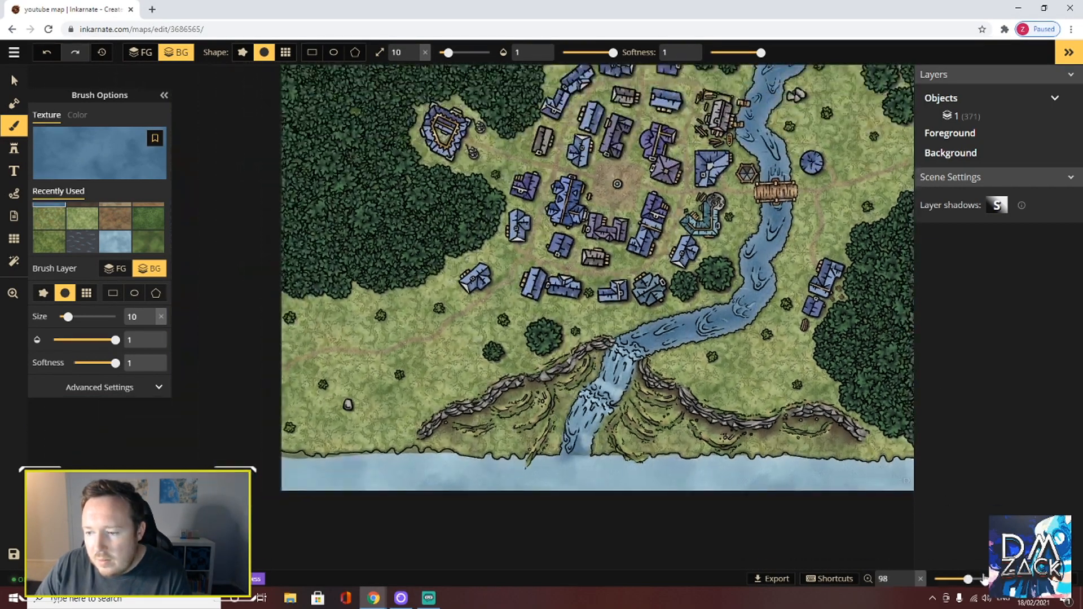
left_click_drag(969, 580, 961, 579)
scroll(773, 221, "up", 3)
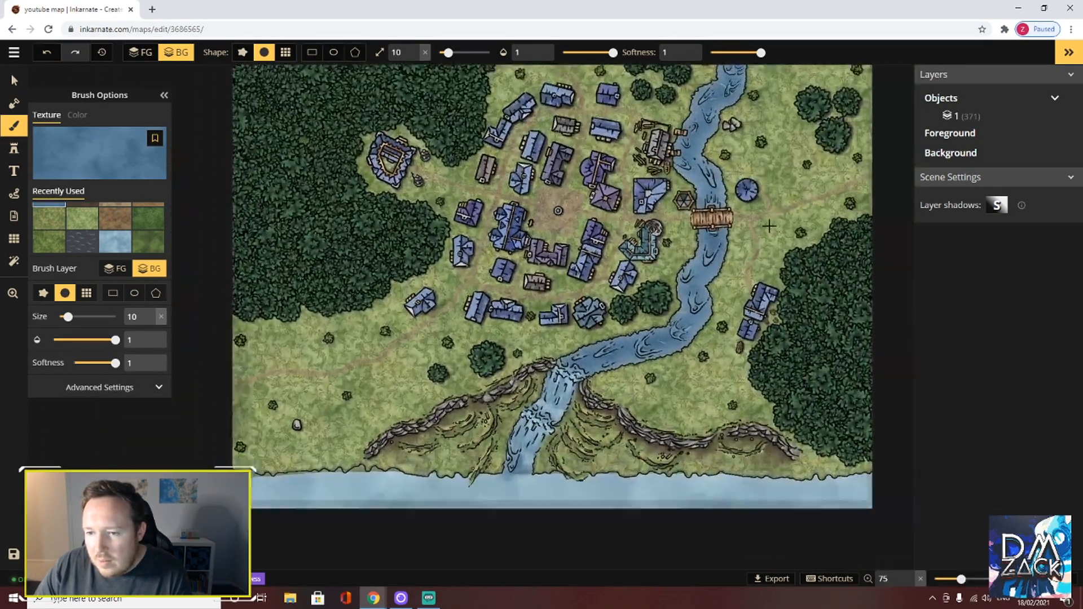
left_click_drag(969, 578, 953, 578)
scroll(663, 309, "up", 4)
scroll(629, 249, "up", 5)
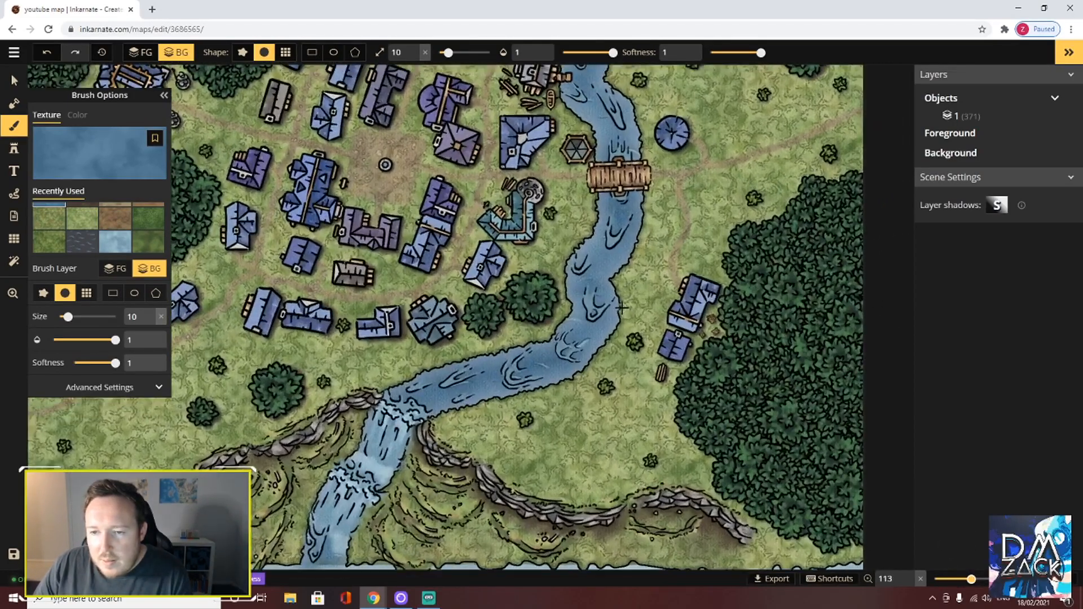
Paint a light brown dirt texture on the background layer at the river's eastern bend, and switch the brush to the foreground layer.
left_click(119, 159)
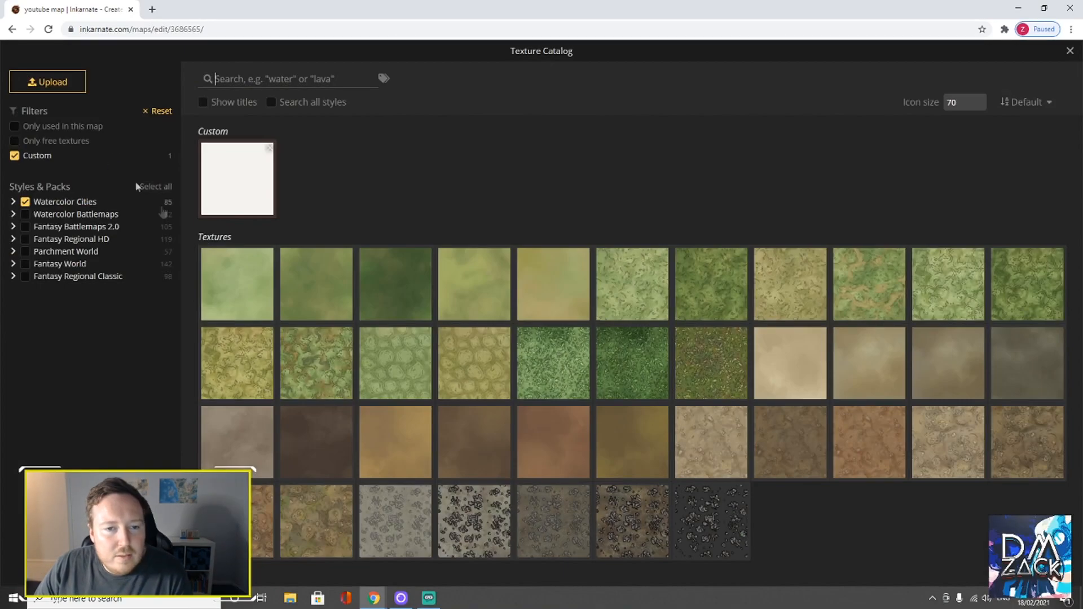
left_click(716, 434)
scroll(576, 382, "up", 4)
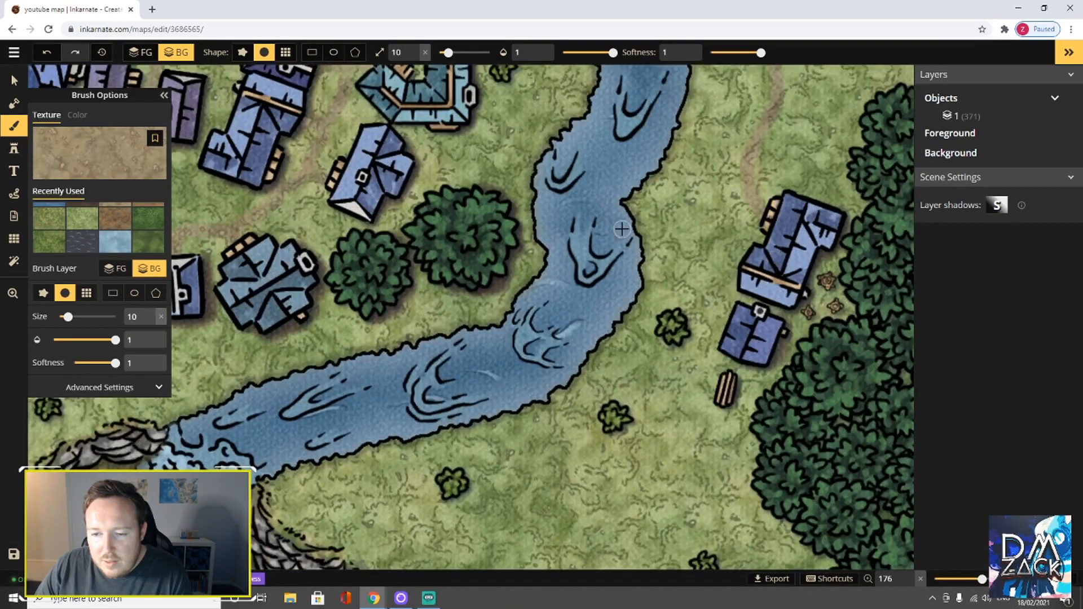
mouse_move(631, 191)
left_mouse_down()
mouse_move(658, 246)
mouse_move(647, 196)
mouse_move(658, 183)
mouse_move(640, 198)
left_mouse_up()
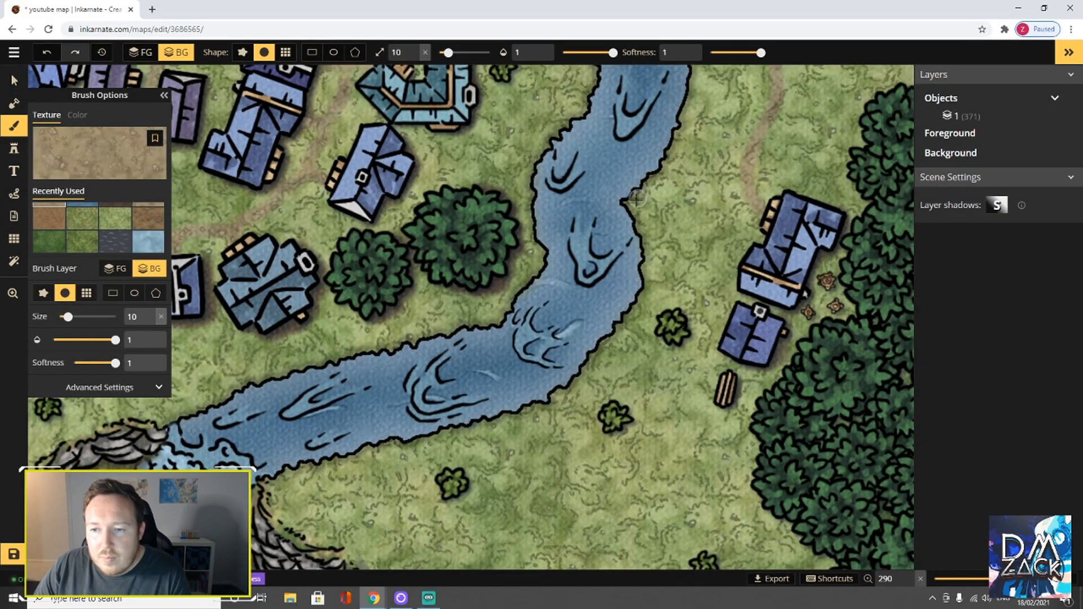
left_click(115, 268)
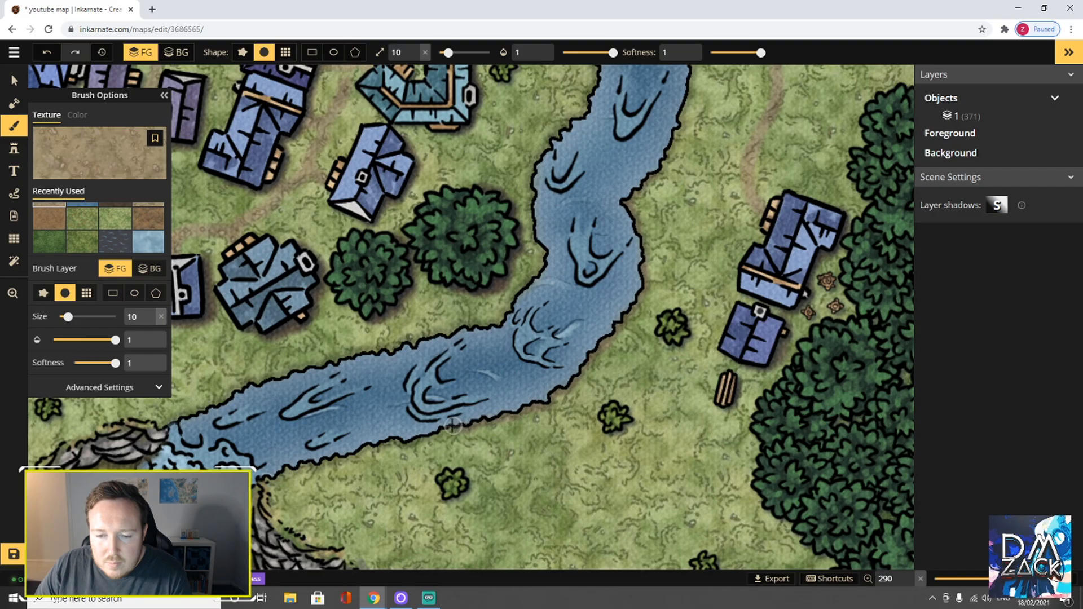
Examine the painted river and its banks around the bridge at different magnifications.
scroll(430, 435, "down", 5)
scroll(451, 180, "up", 4)
scroll(463, 395, "down", 4)
scroll(485, 197, "up", 3)
scroll(536, 198, "down", 4)
scroll(497, 423, "up", 3)
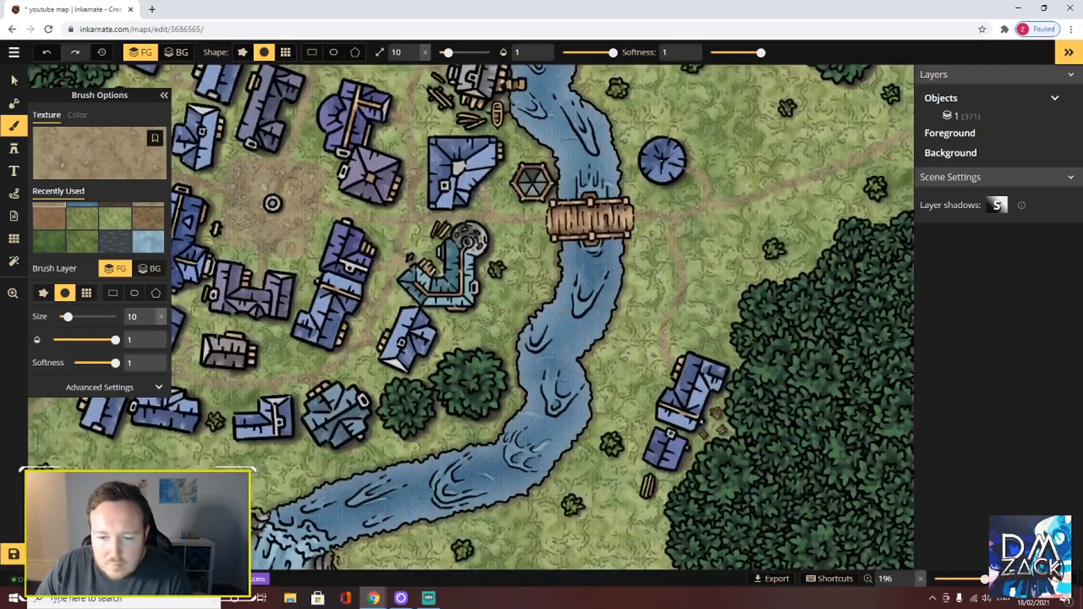
scroll(536, 226, "down", 3)
scroll(423, 423, "up", 4)
scroll(564, 440, "down", 6)
Save the map and request a new map from a region that leaves out the coastal water strip.
left_click(15, 193)
scroll(542, 316, "down", 1)
left_click(13, 554)
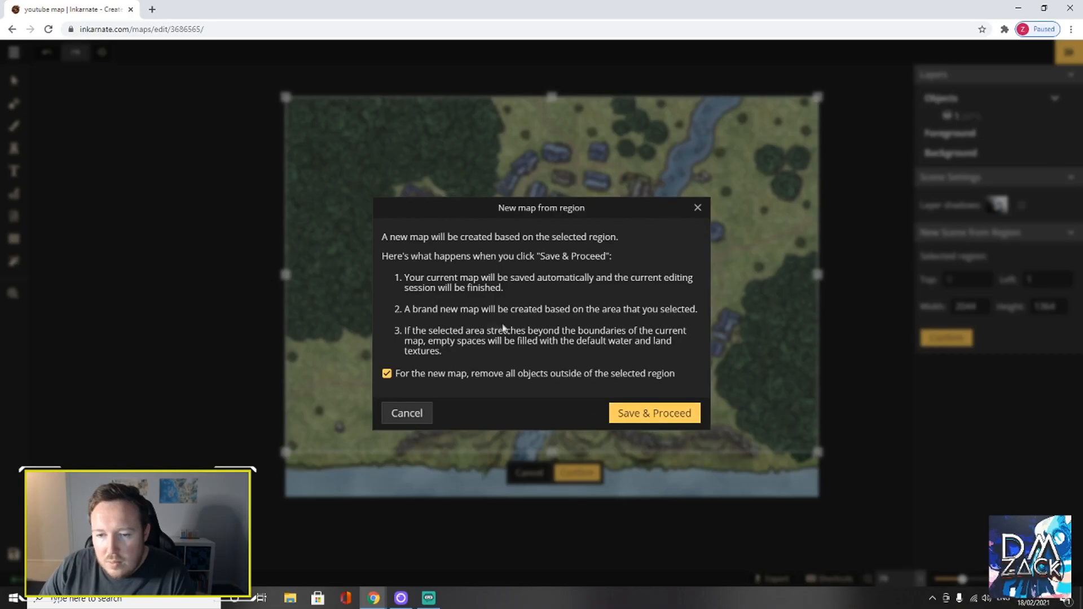
Examine the exported youtube map.jpg in Photos, following the river banks from the waterfall up past the bridge.
mouse_move(406, 590)
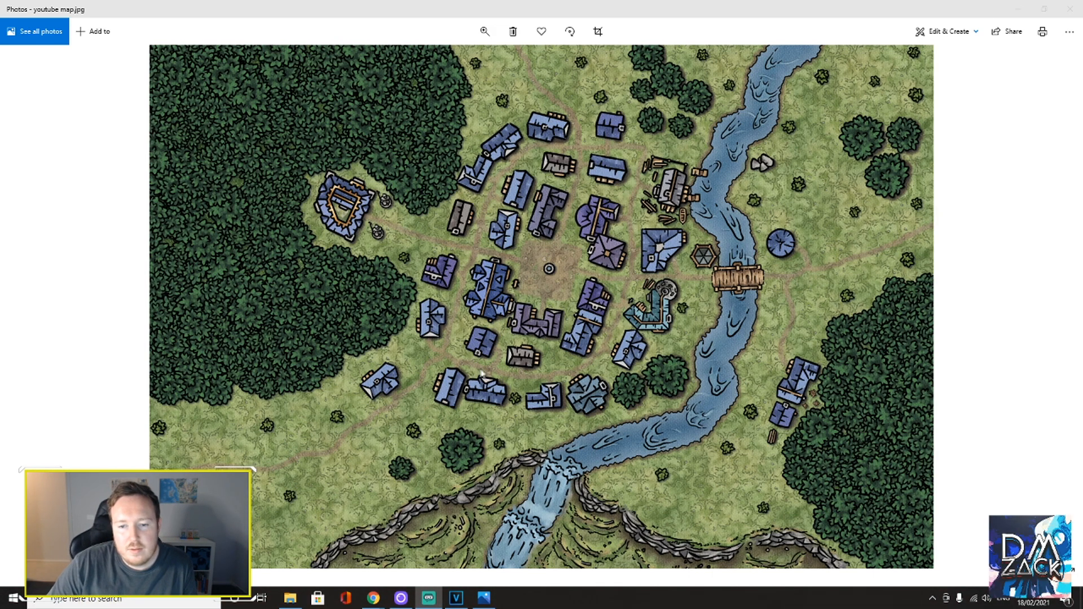
scroll(535, 384, "up", 5)
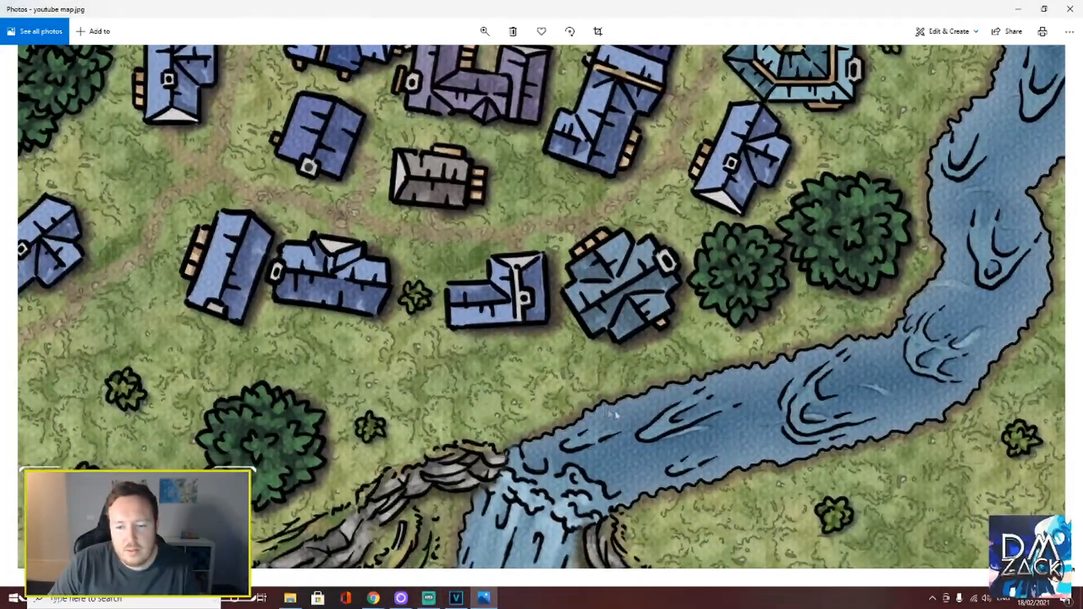
left_click_drag(672, 397, 507, 211)
left_click_drag(339, 325, 414, 298)
scroll(226, 352, "down", 6)
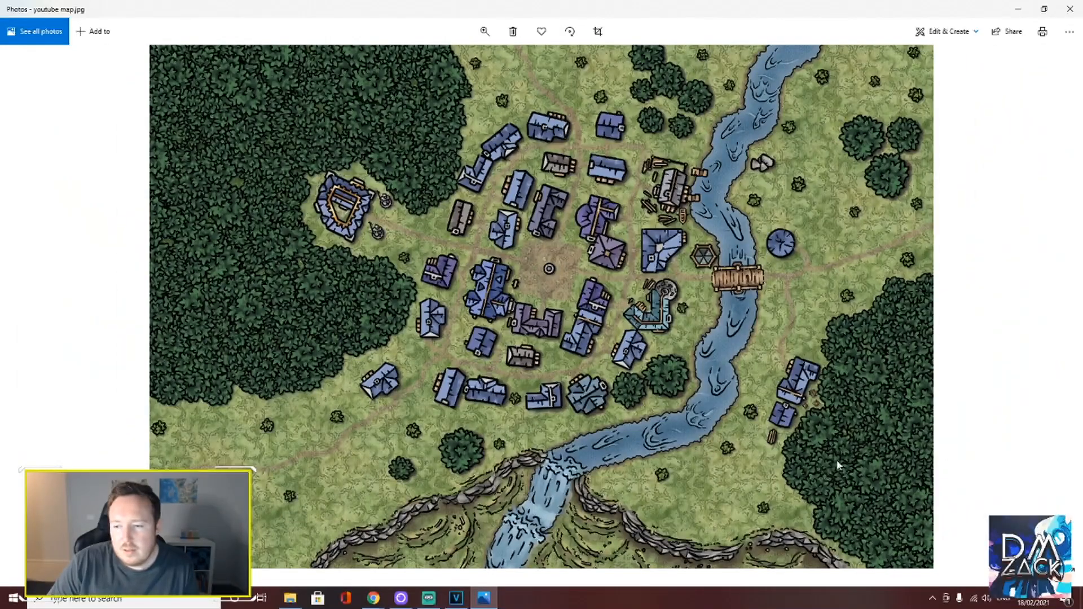
scroll(837, 466, "up", 5)
left_click_drag(849, 454, 697, 567)
left_click_drag(653, 221, 654, 398)
left_click_drag(474, 236, 474, 425)
left_click_drag(618, 218, 617, 439)
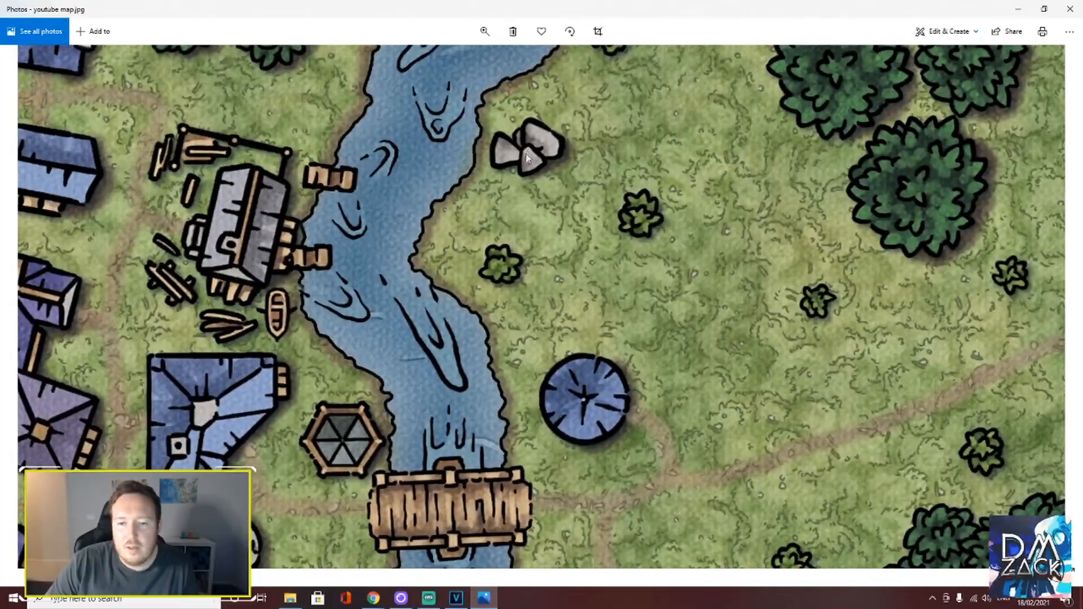
scroll(529, 157, "down", 4)
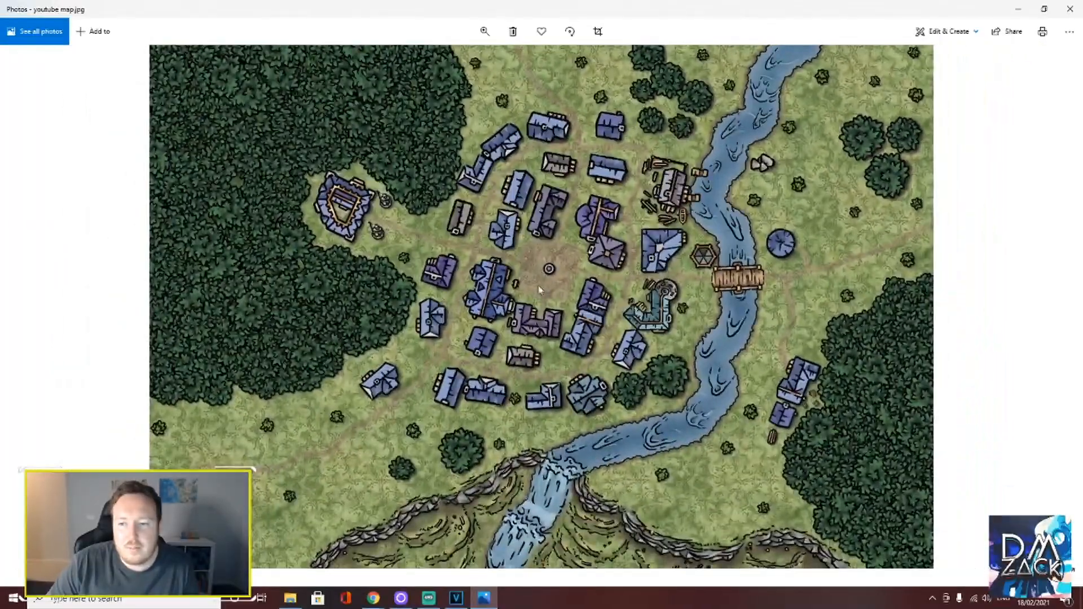
Examine the town buildings and the keep in the western forest clearing on the exported image.
scroll(477, 337, "up", 4)
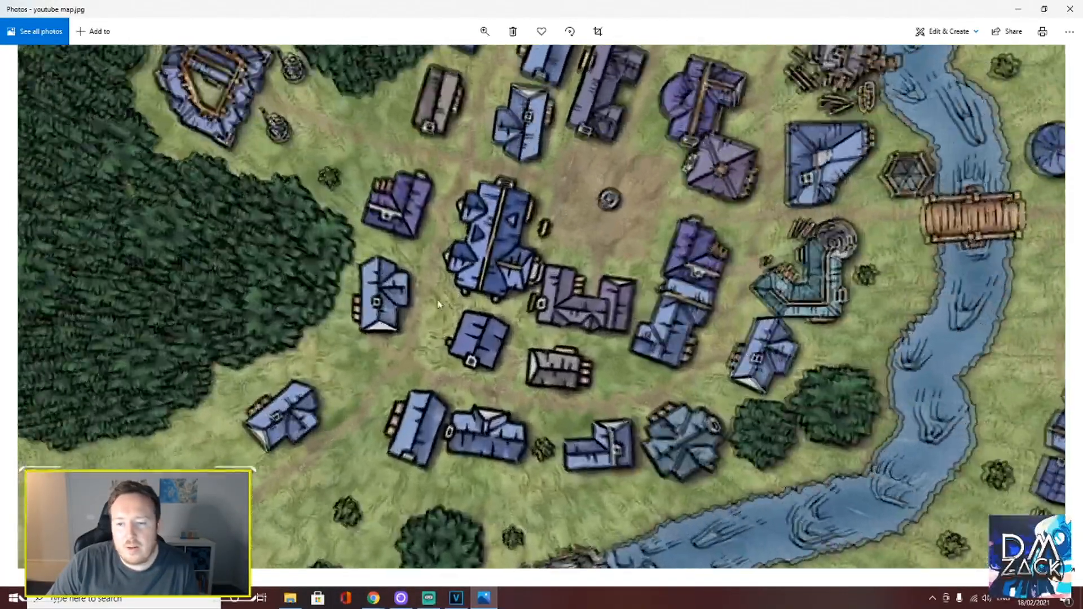
left_click_drag(477, 338, 794, 520)
left_click_drag(569, 125, 575, 302)
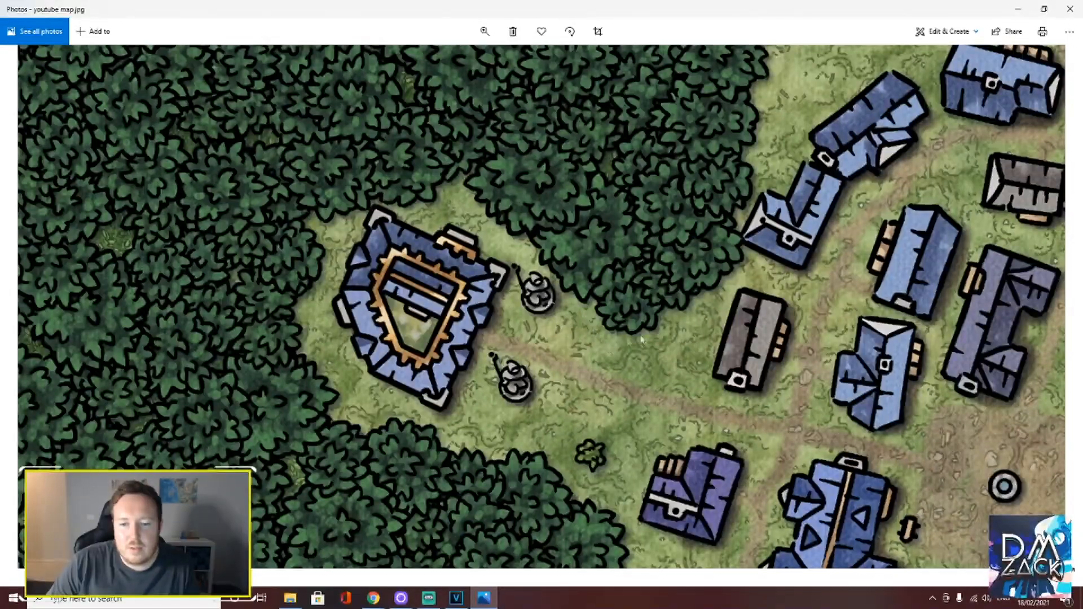
scroll(641, 339, "down", 4)
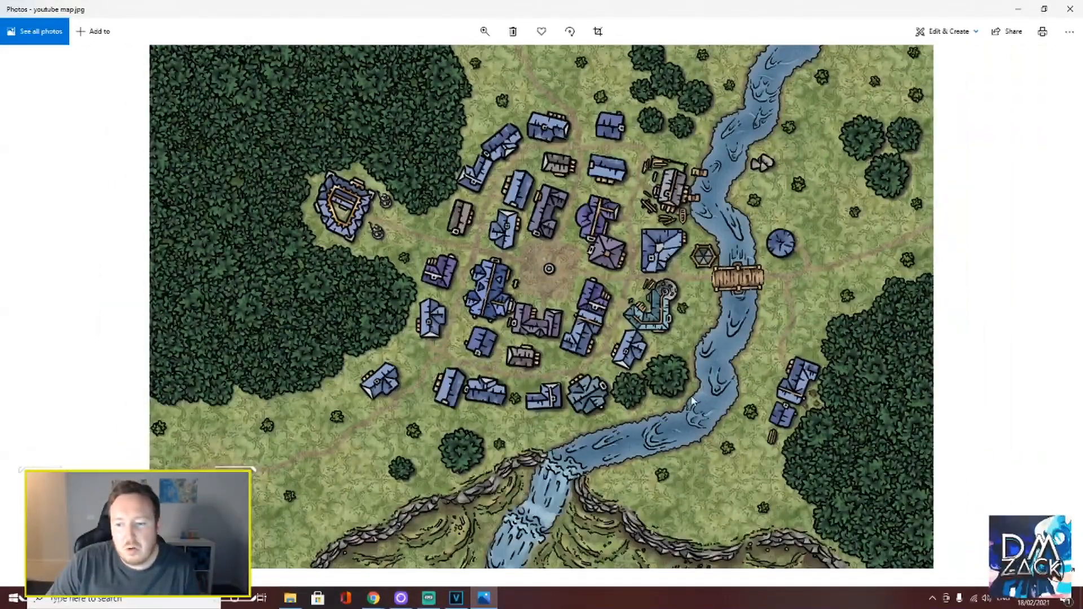